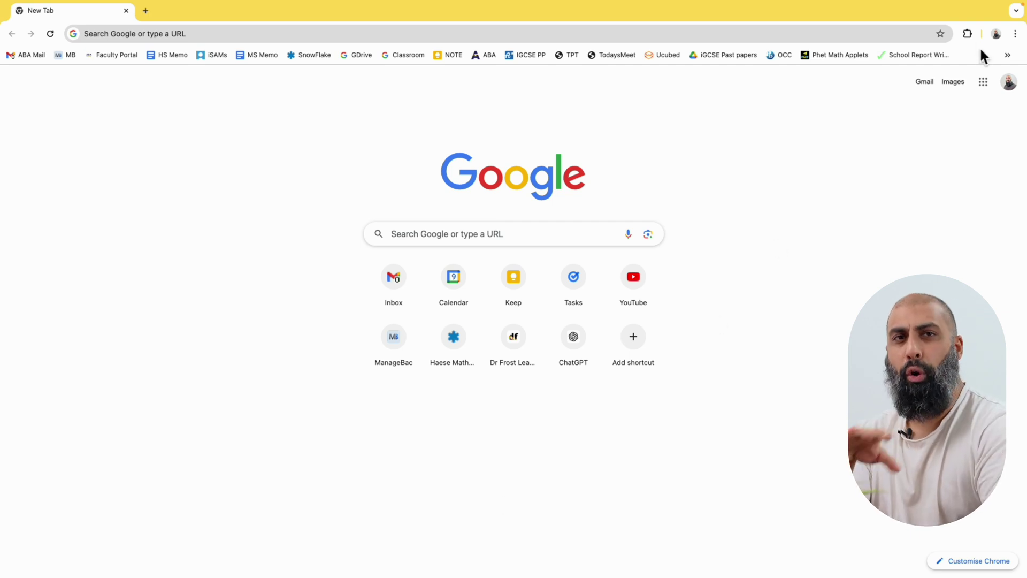
- Open Google Calendar from the apps grid and close the Keep notes side panel
left_click(989, 82)
left_click(984, 193)
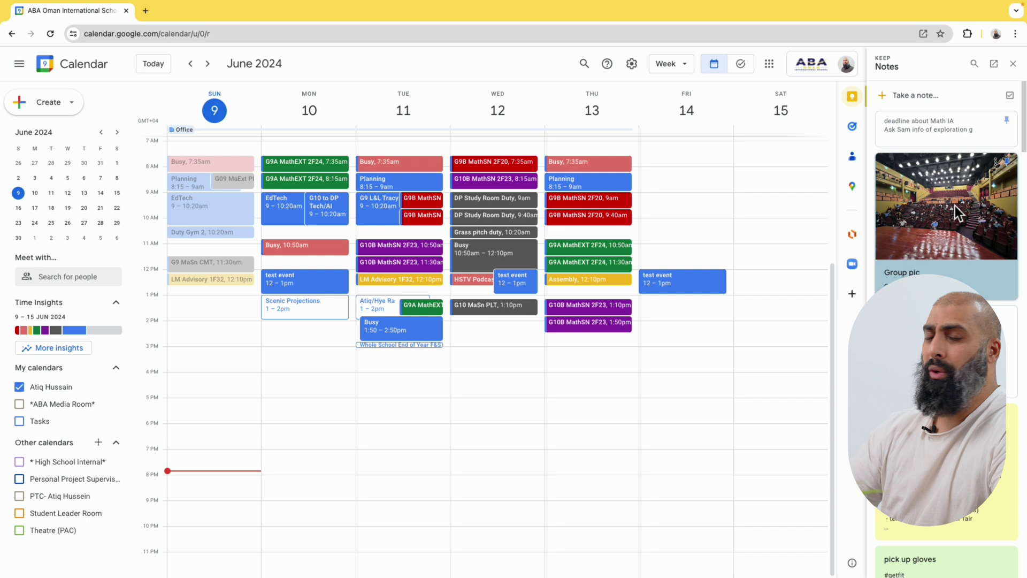
left_click(1014, 63)
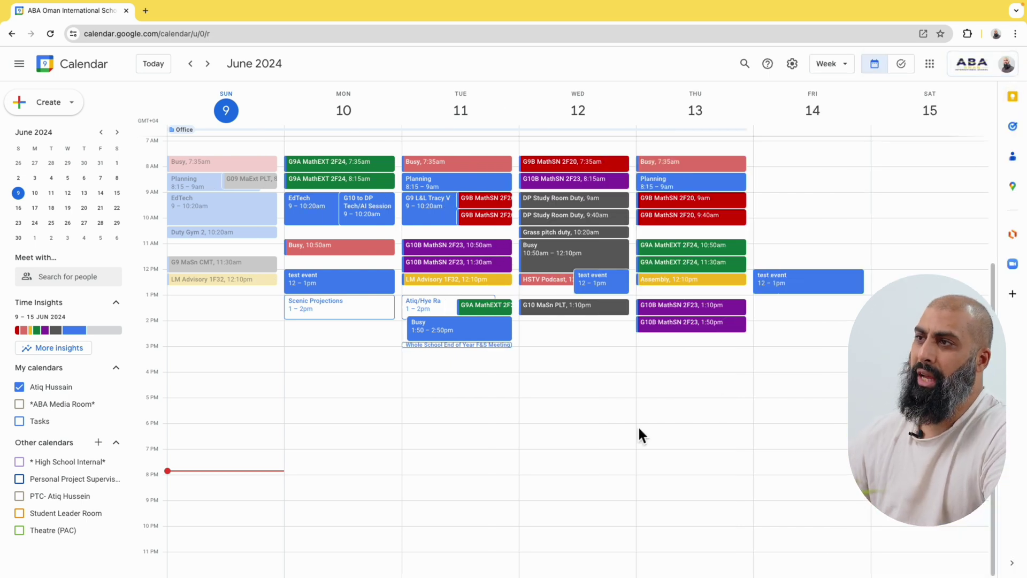
- Create a Monday 10 June event titled 'test event' running 2:15pm to 3:00pm
left_click(323, 337)
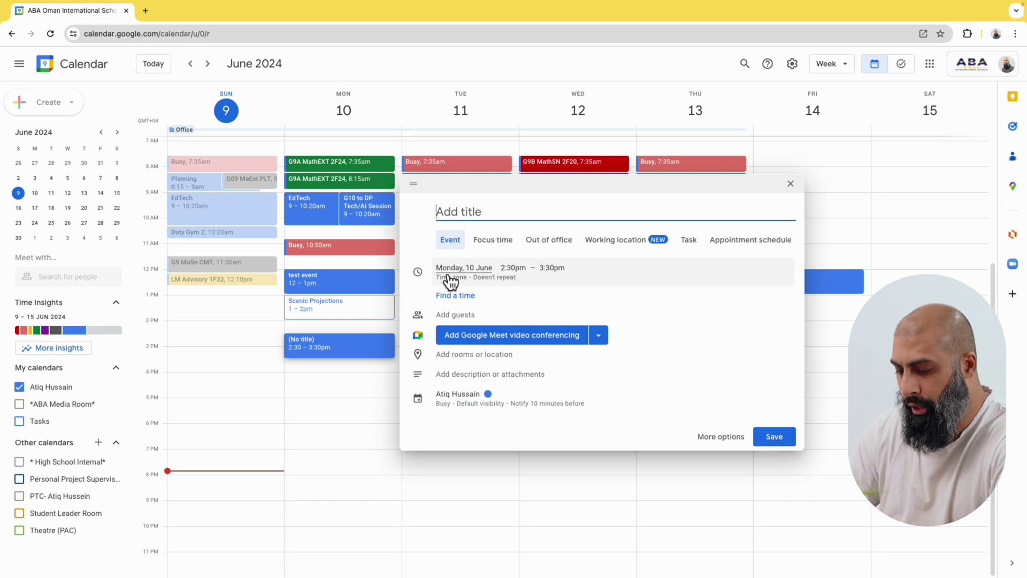
type("test ")
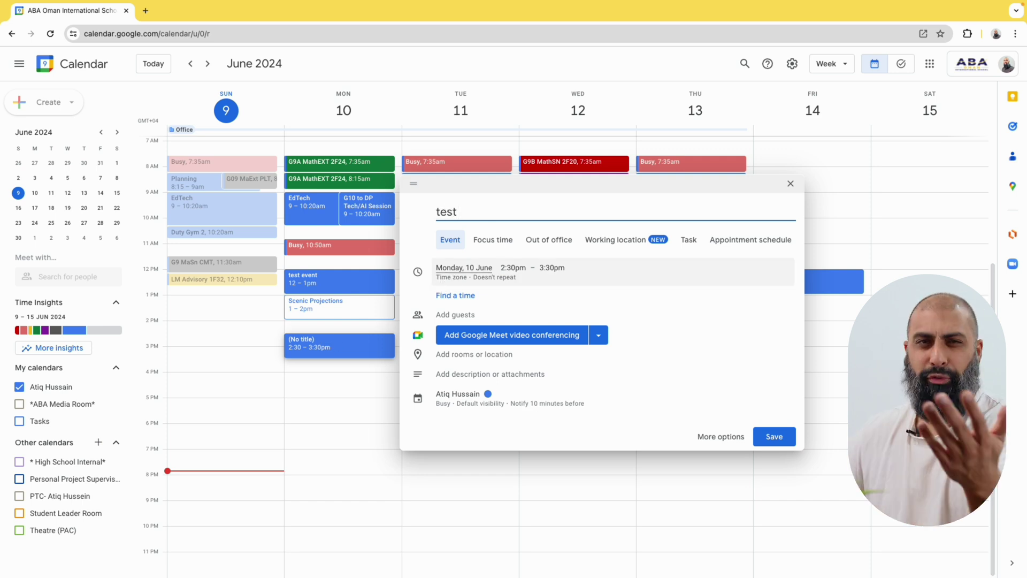
type("event")
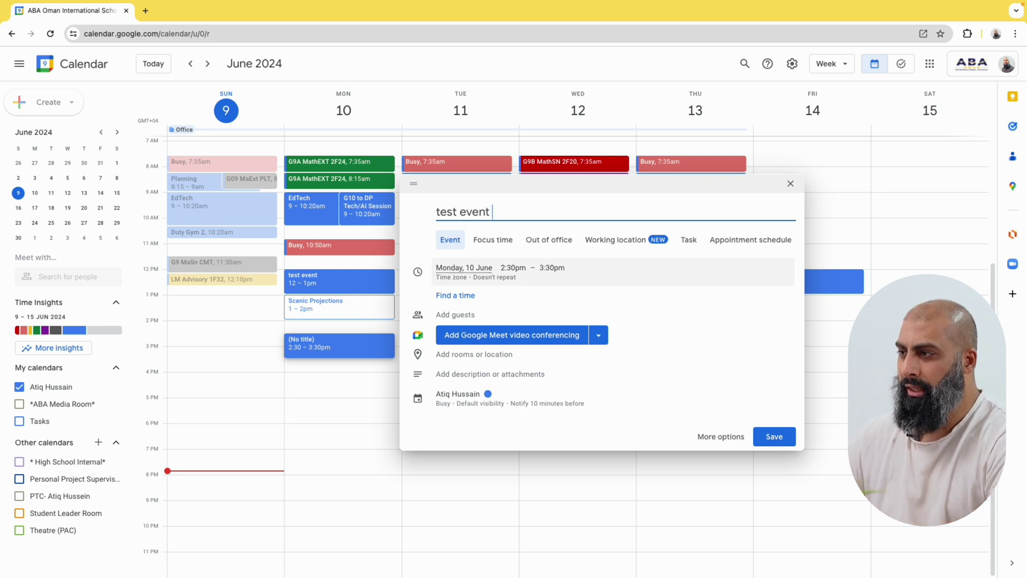
left_click(524, 276)
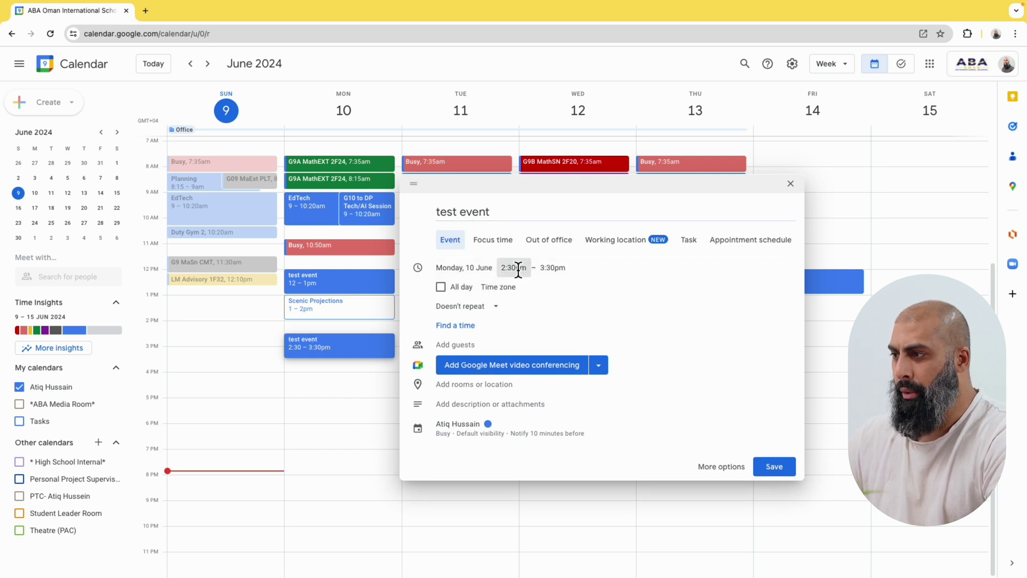
left_click(523, 314)
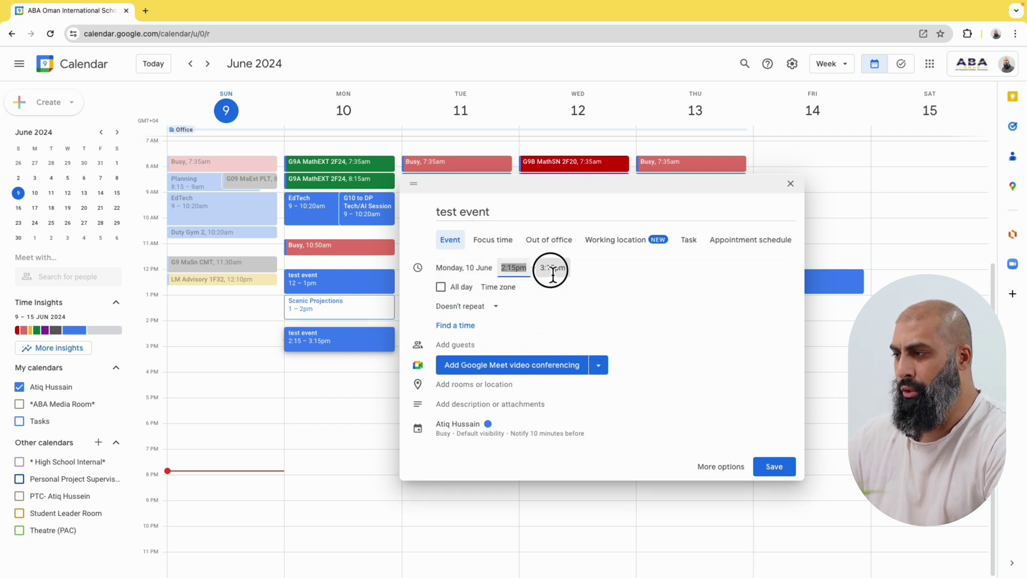
left_click(553, 273)
left_click(569, 319)
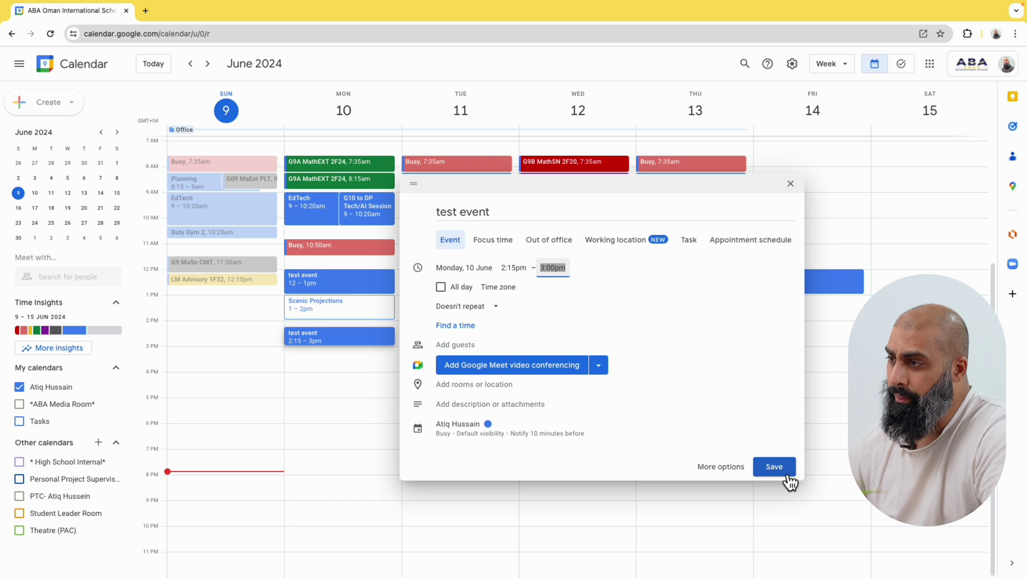
- Set a custom weekly recurrence on Mondays and Wednesdays, ending on 15 July 2024
left_click(489, 308)
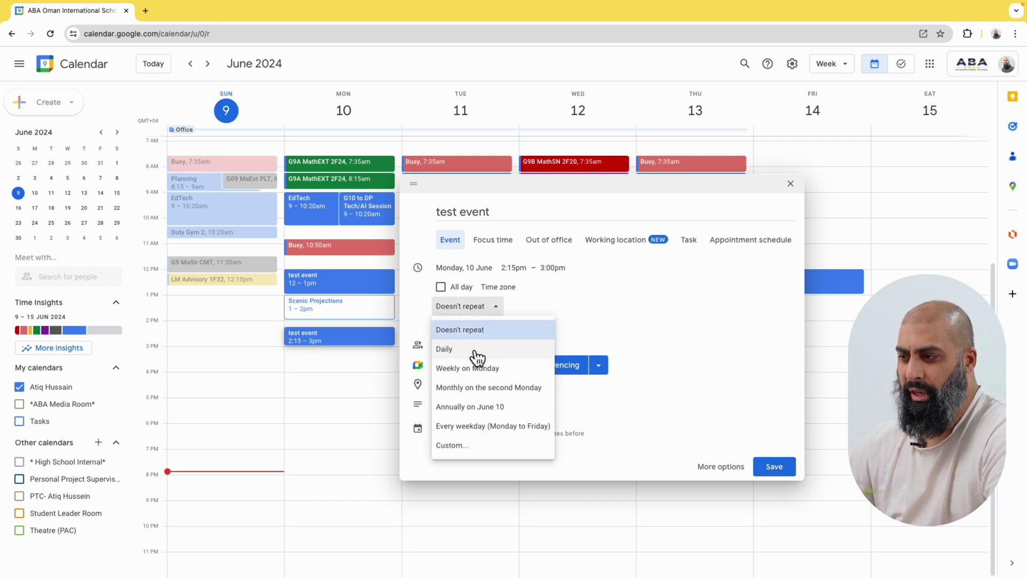
left_click(464, 444)
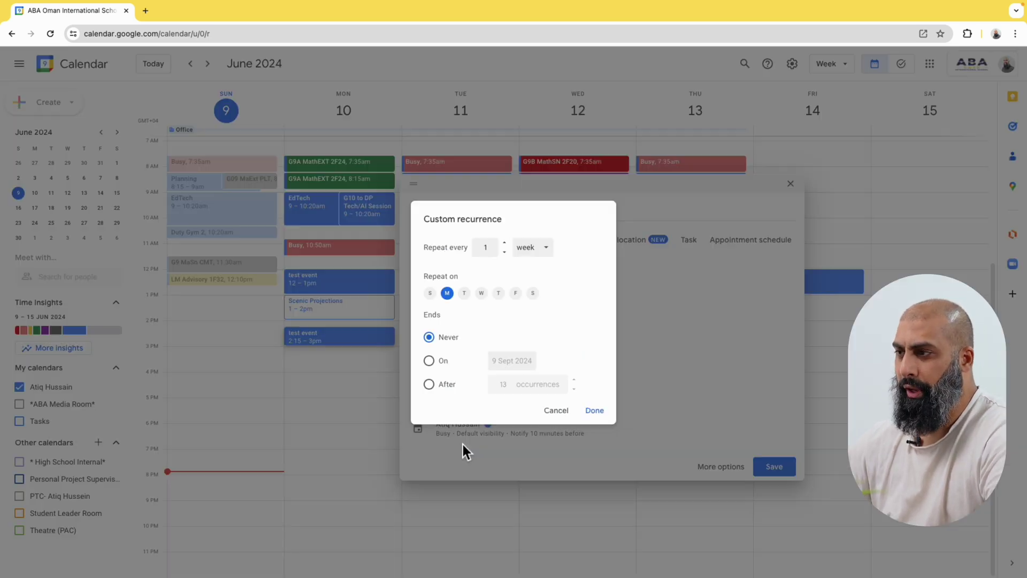
left_click(482, 294)
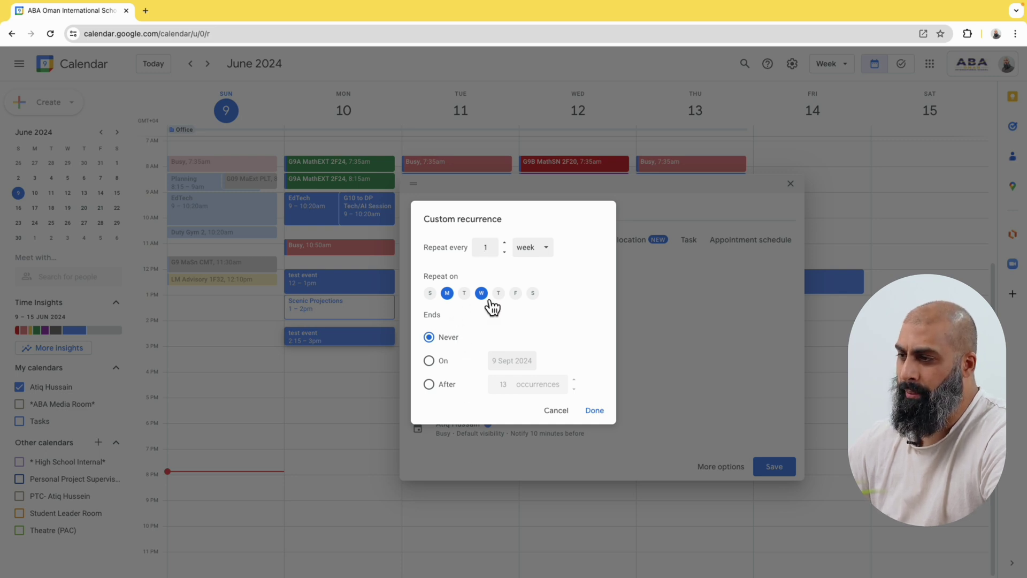
left_click(439, 368)
left_click(516, 361)
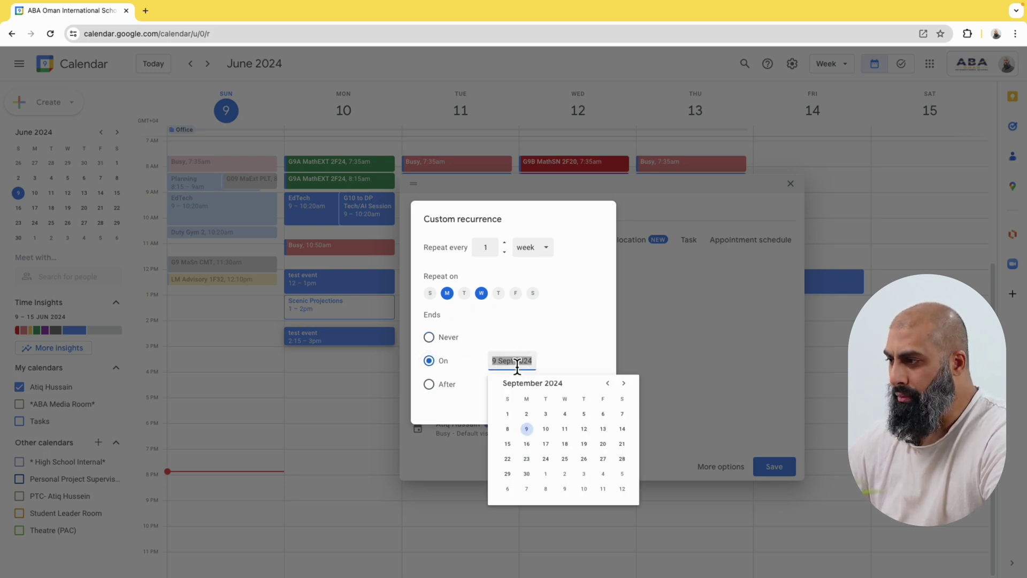
left_click(609, 383)
left_click(608, 383)
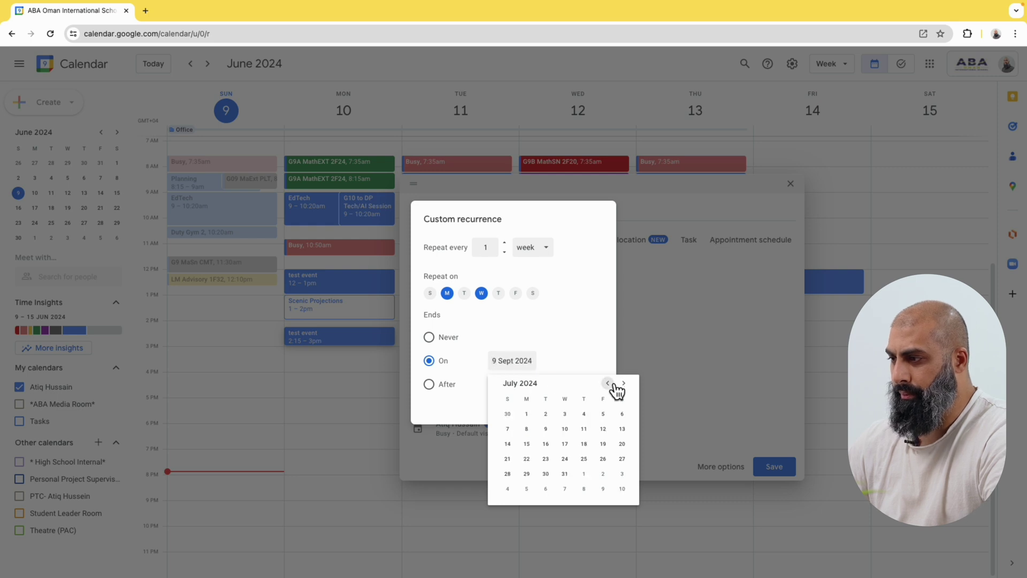
left_click(526, 444)
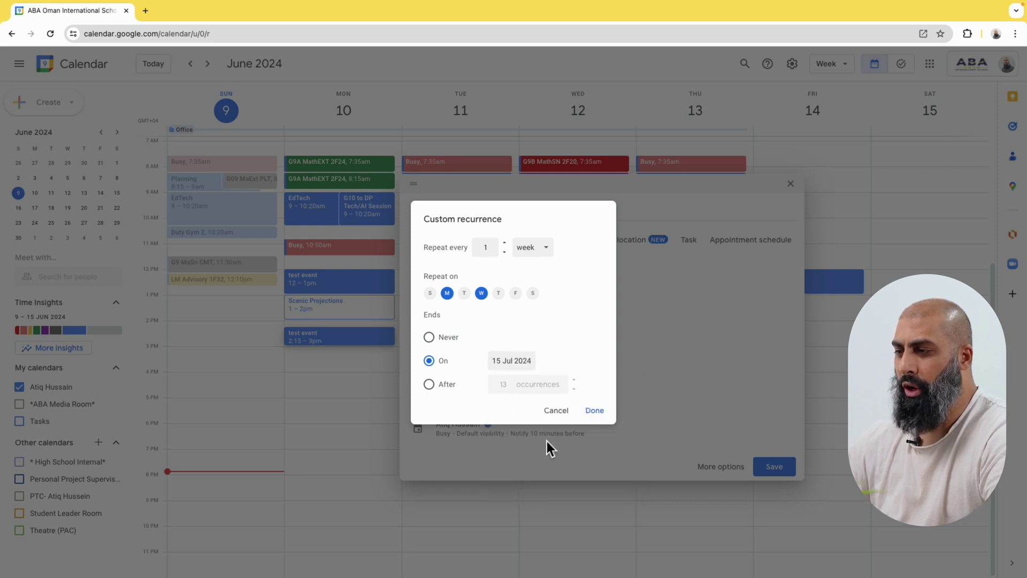
left_click(595, 411)
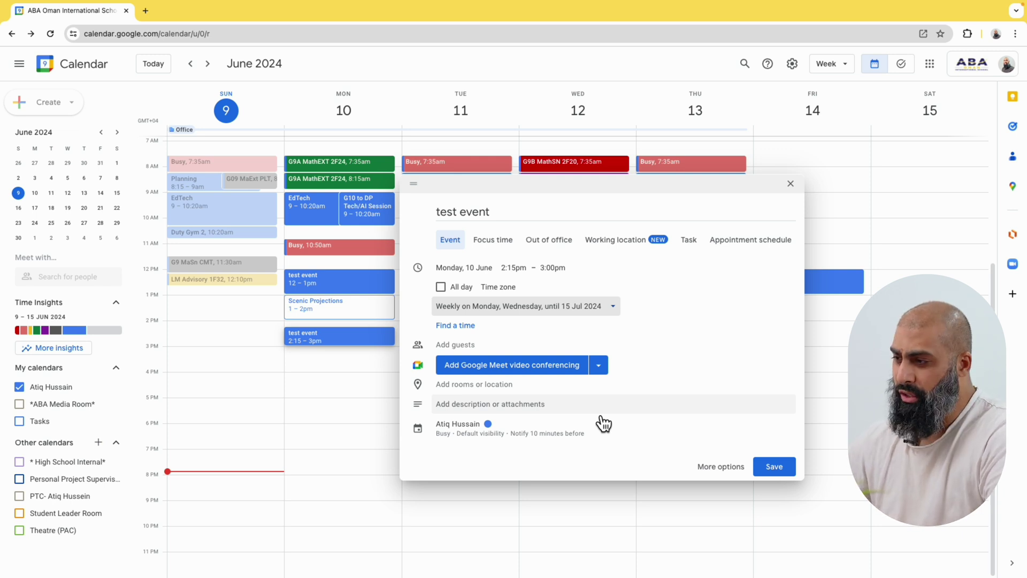
- Try a 1-day-before reminder, then set the event's reminder back to 10 minutes before
left_click(537, 430)
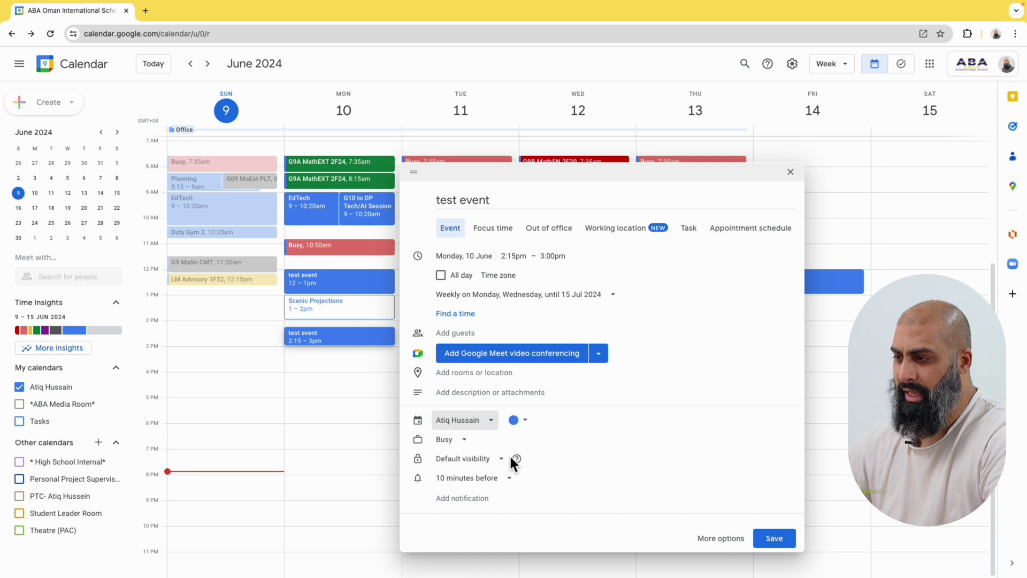
left_click(514, 484)
left_click(478, 438)
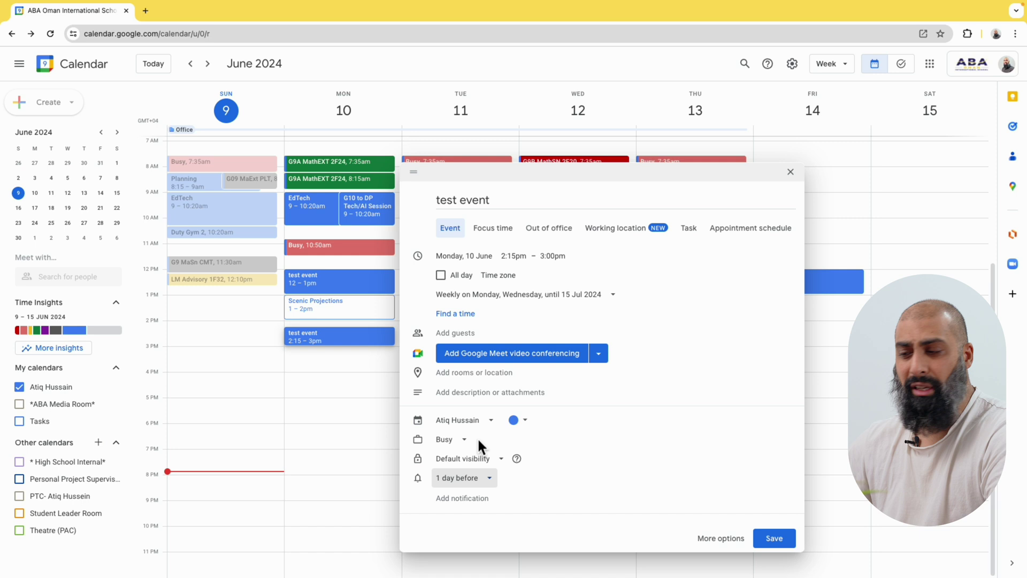
left_click(487, 479)
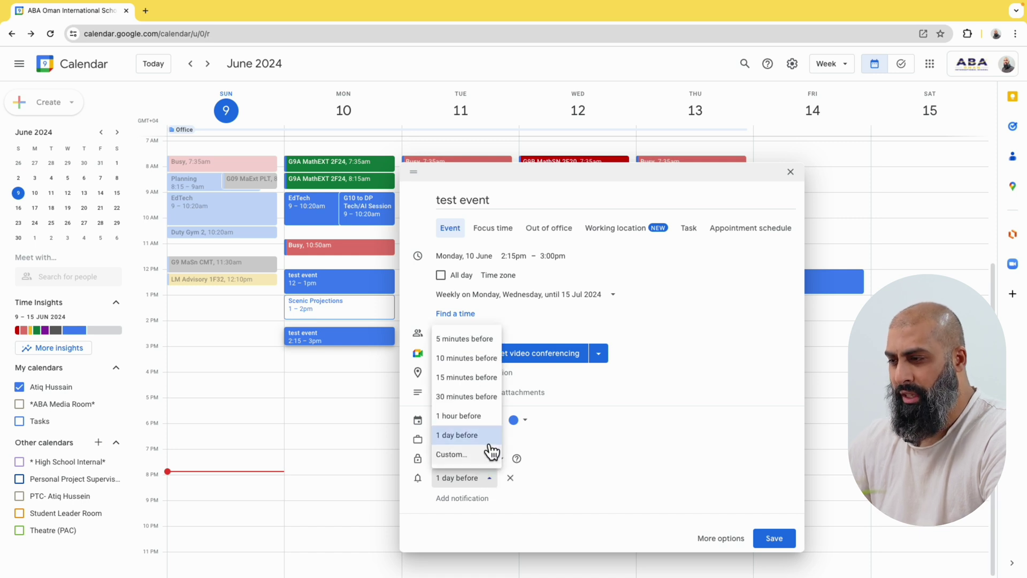
left_click(471, 359)
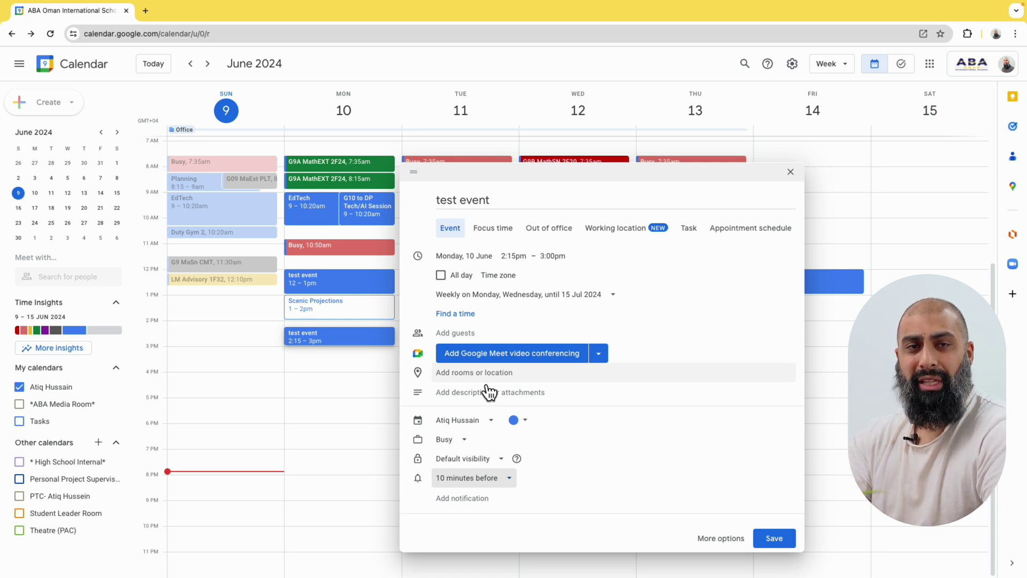
- Add the suggested contact as a guest to the event
left_click(482, 333)
type("beard")
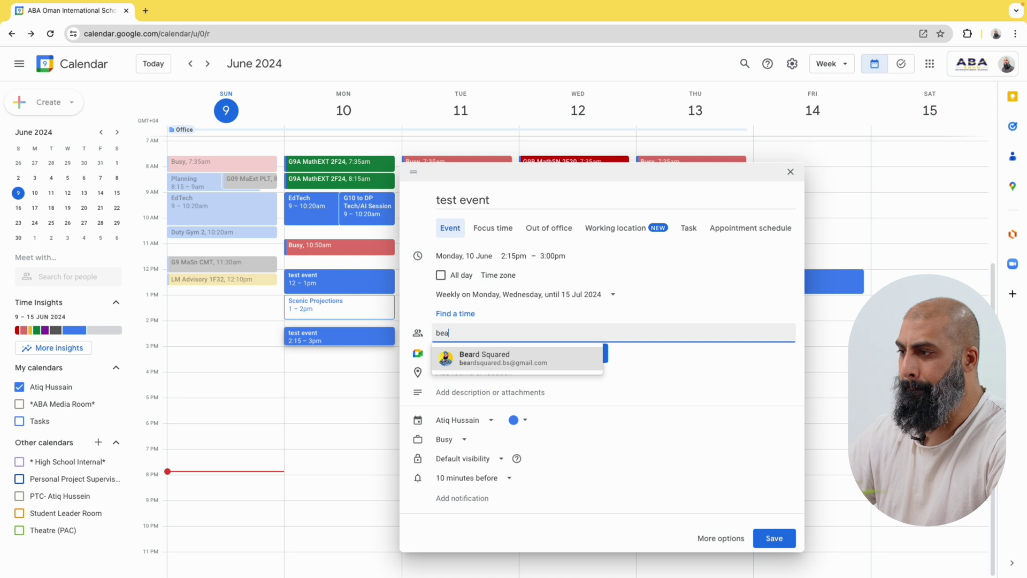
left_click(532, 353)
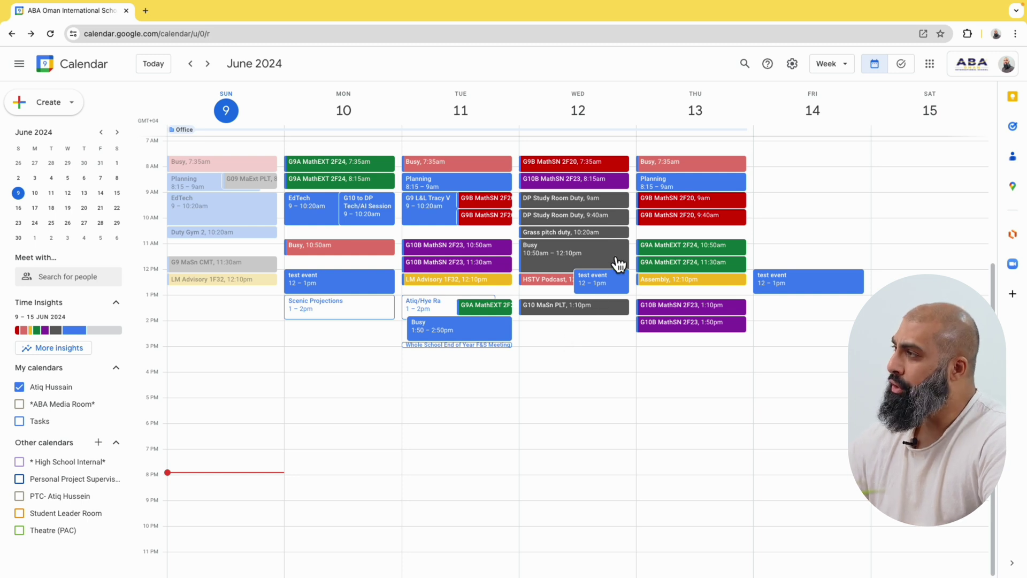
- Open the Tasks page listing the Summative Assessment tasks
left_click(902, 64)
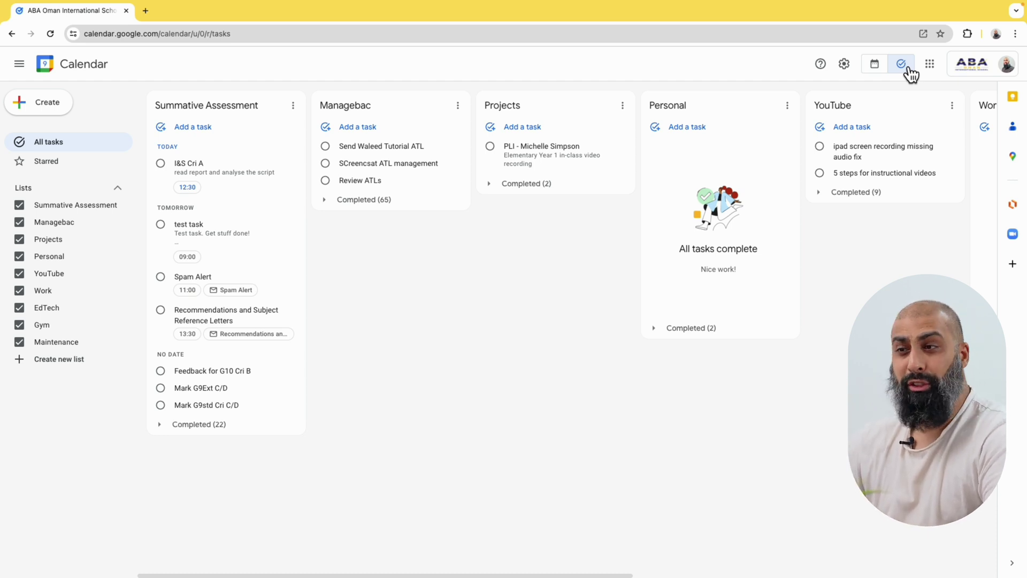
- Create a new 'test task' dated 10 June at 08:30
left_click(54, 109)
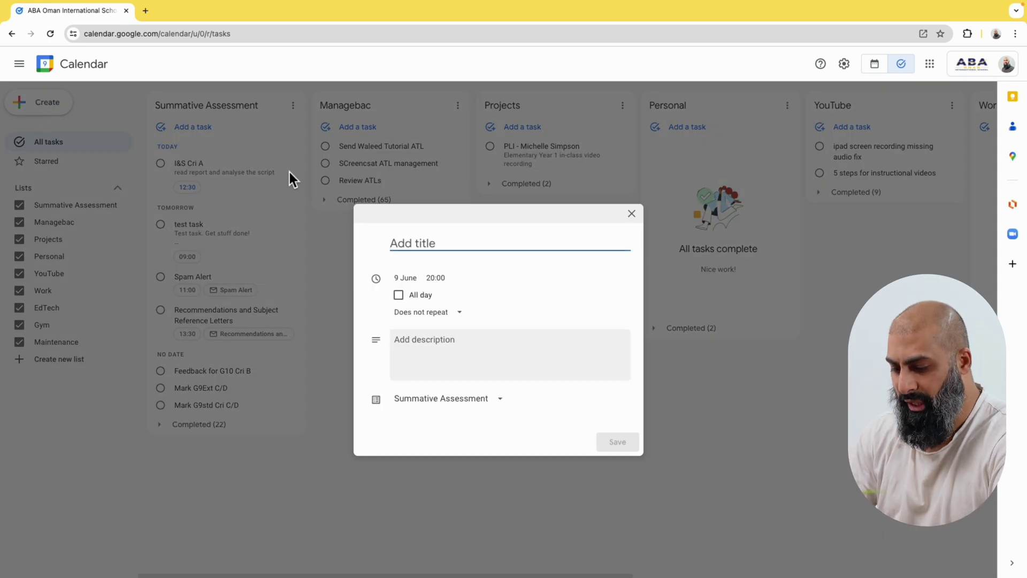
type("test task")
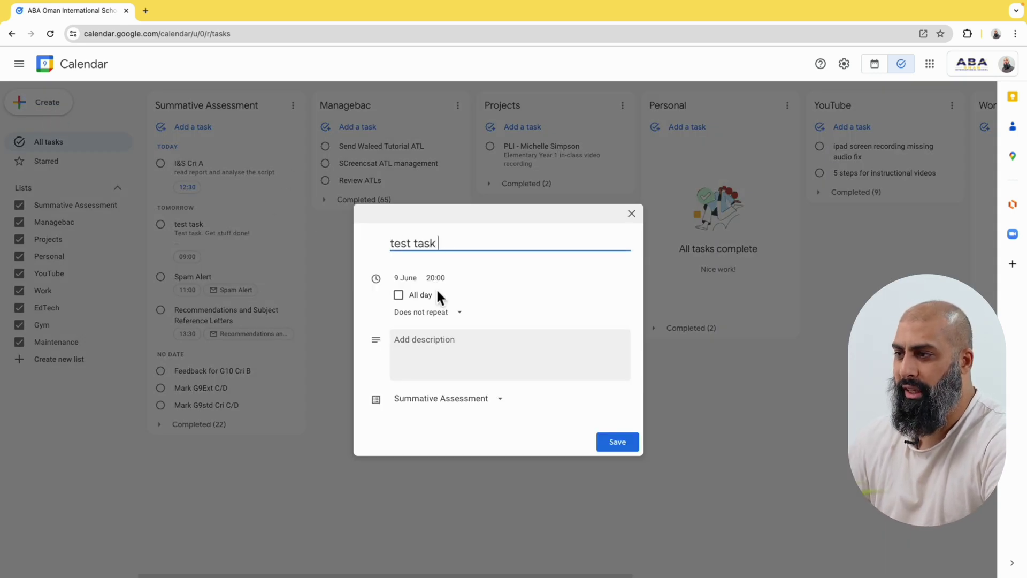
left_click(412, 277)
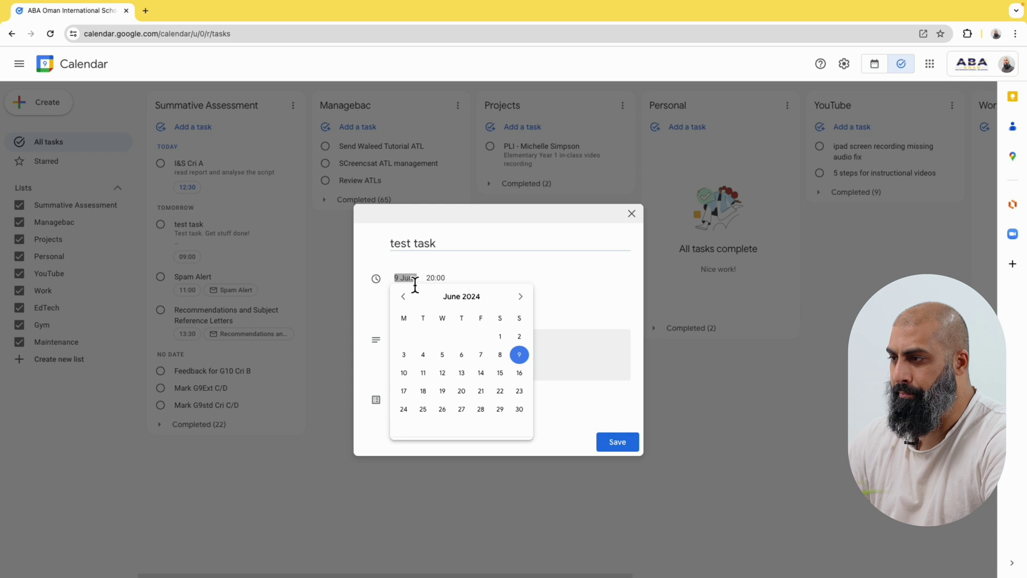
left_click(405, 373)
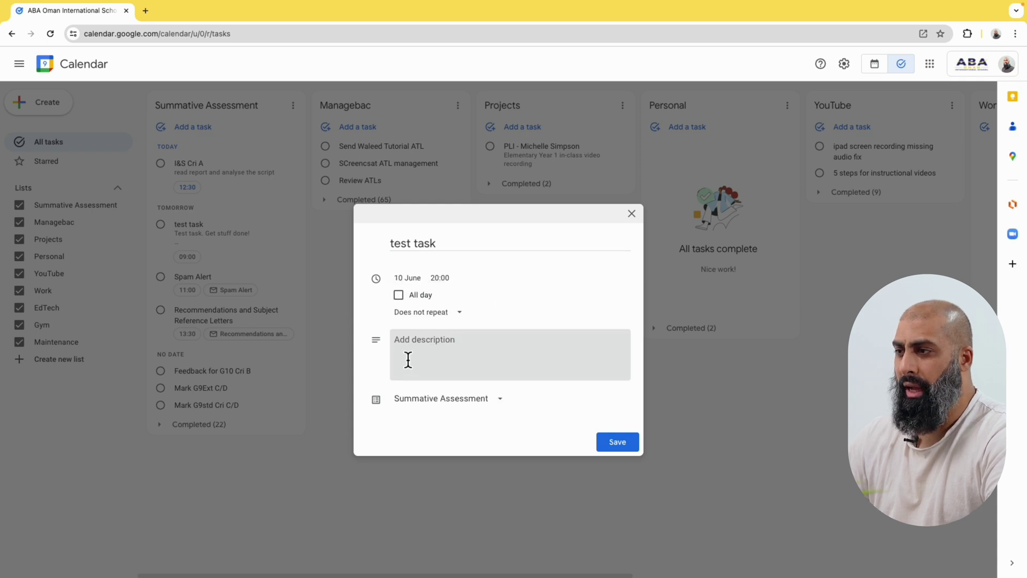
left_click(440, 277)
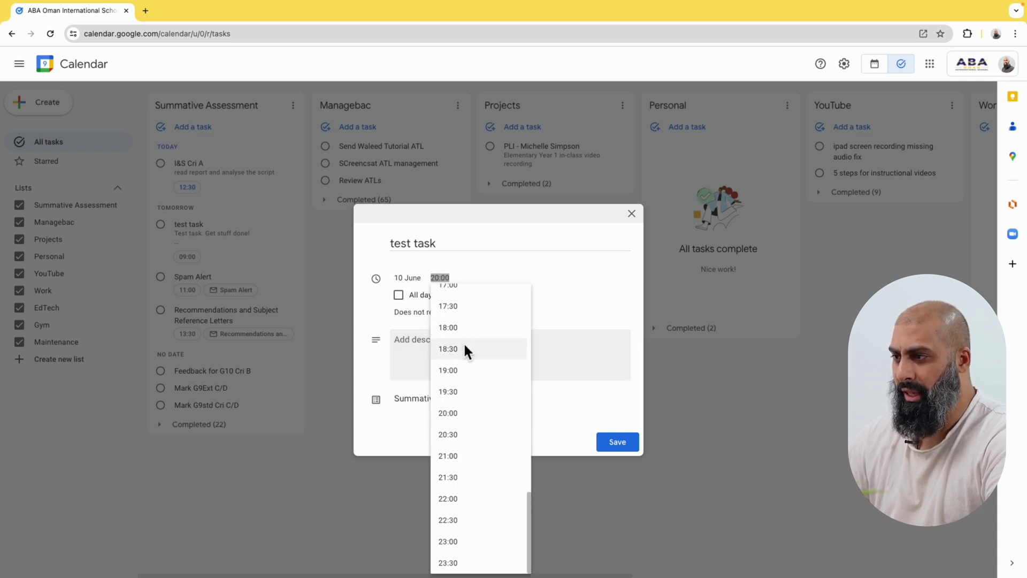
scroll(464, 342, "up", 7)
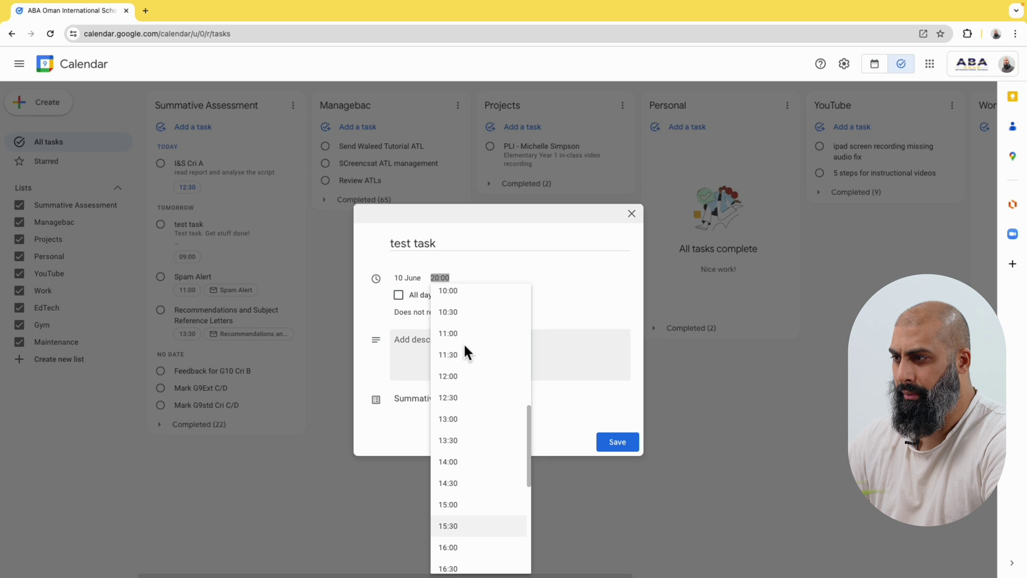
left_click(463, 342)
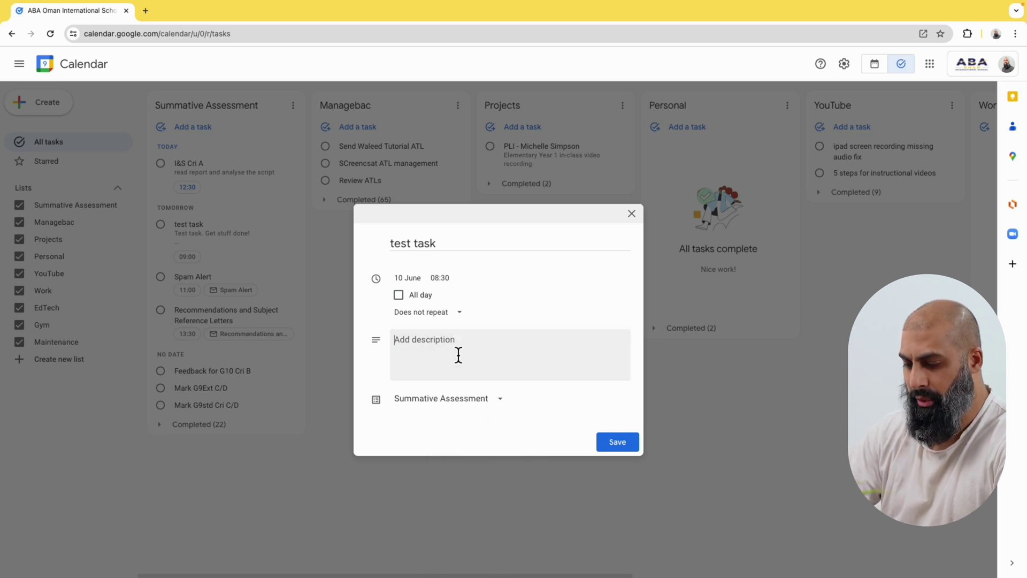
- Give the task the description 'test task lets do some work!' with '#list' on a new line, and save
left_click(458, 355)
type("test task ")
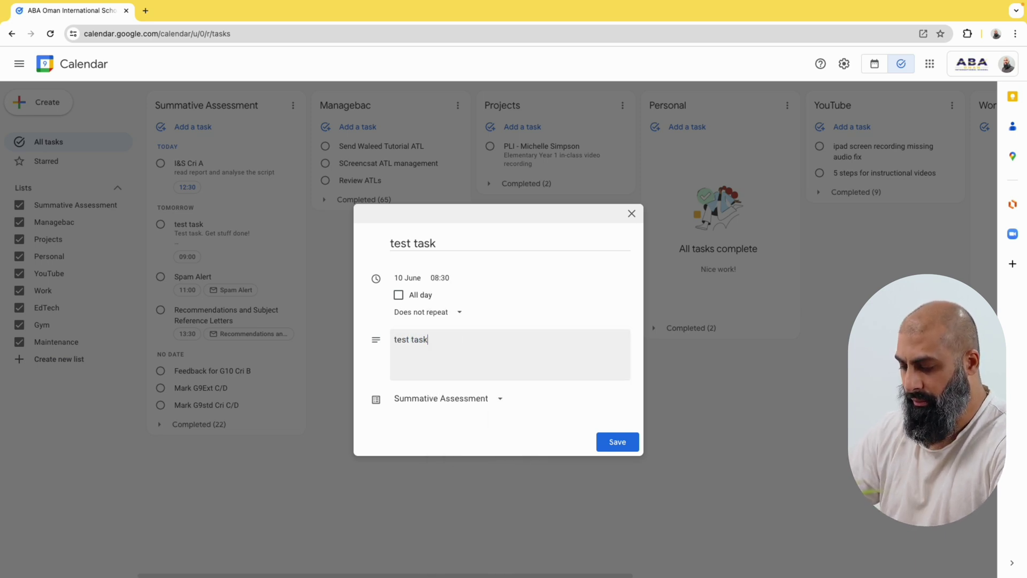
type("lets do s")
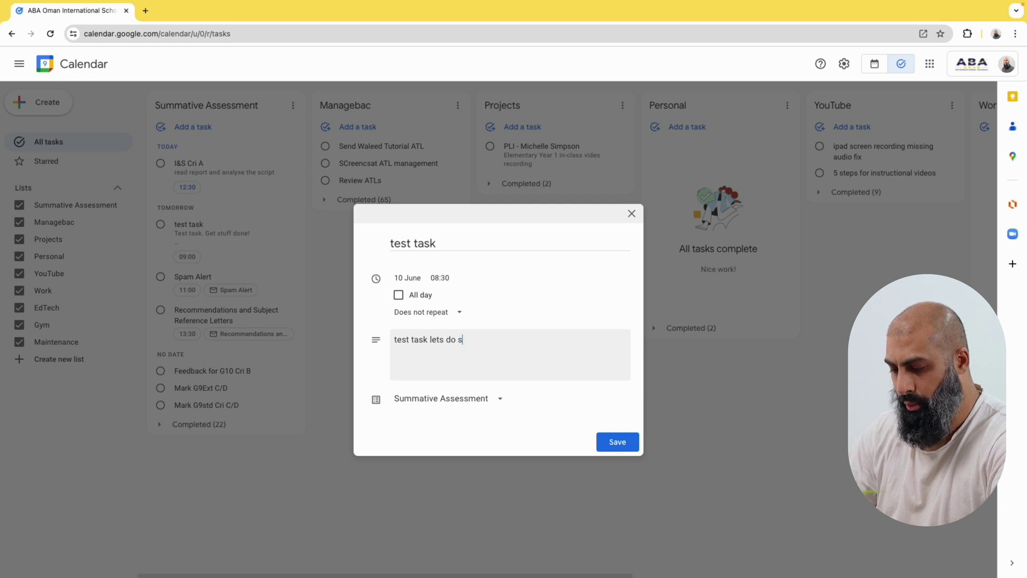
type("ome work!")
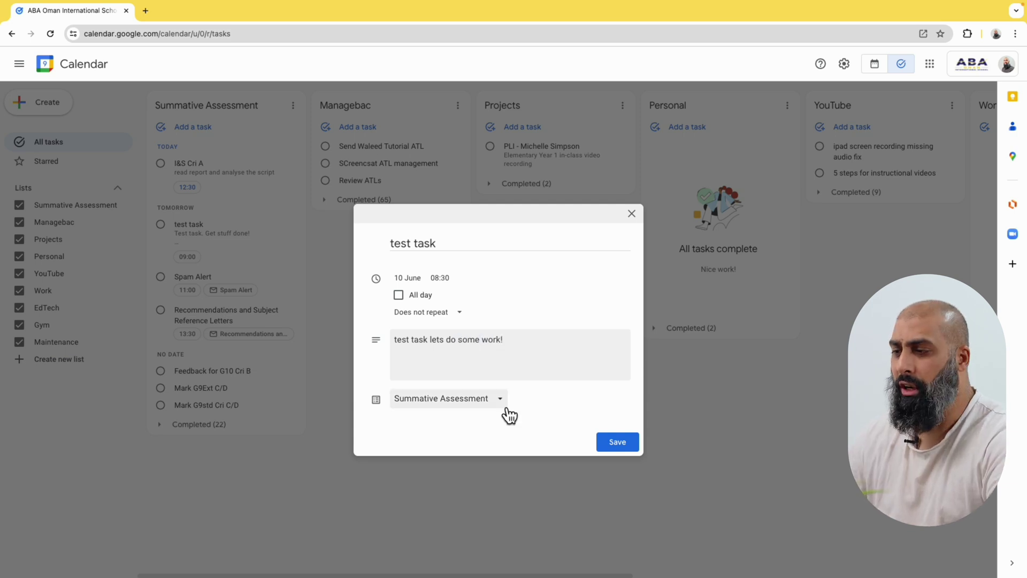
left_click(506, 407)
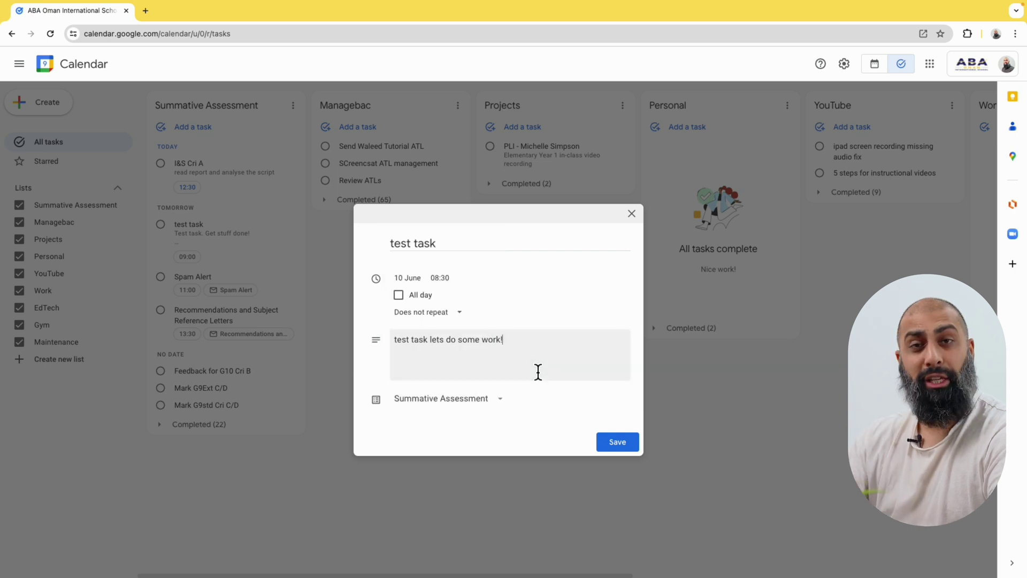
key("Return")
type("#list")
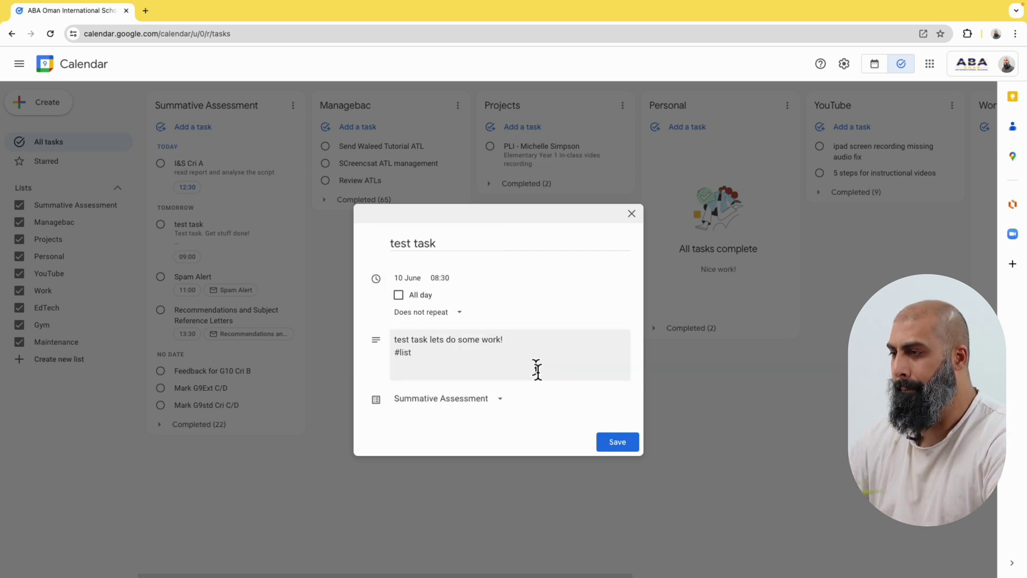
left_click(619, 444)
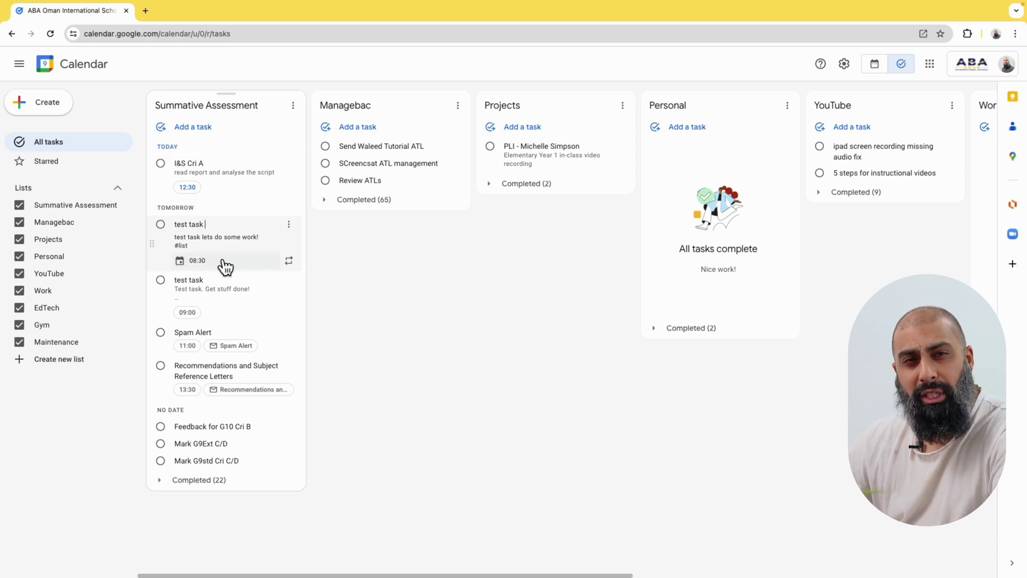
- Show Tasks on the 9–15 June week and check test task on Monday at 8:30am
left_click(179, 261)
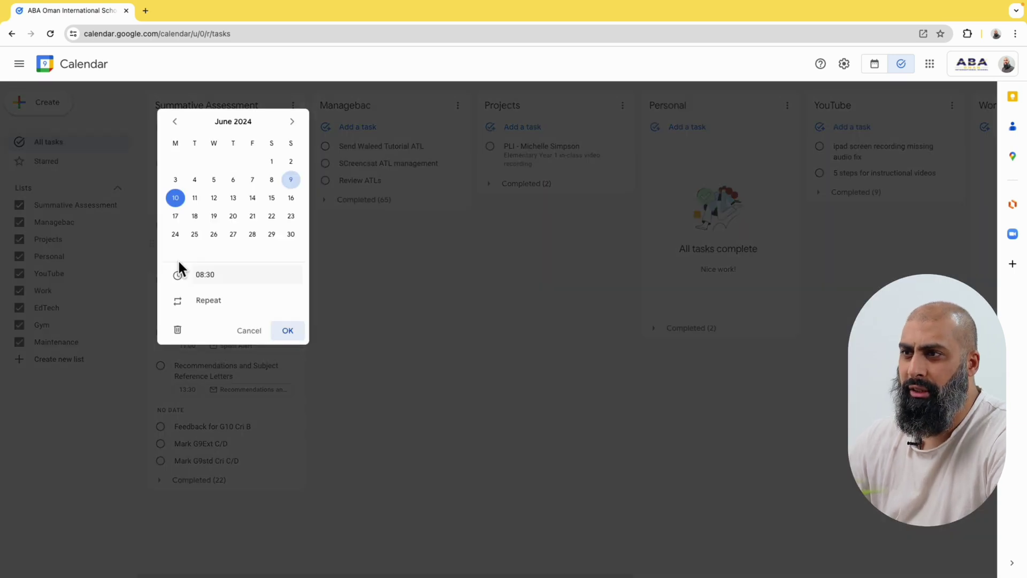
left_click(251, 331)
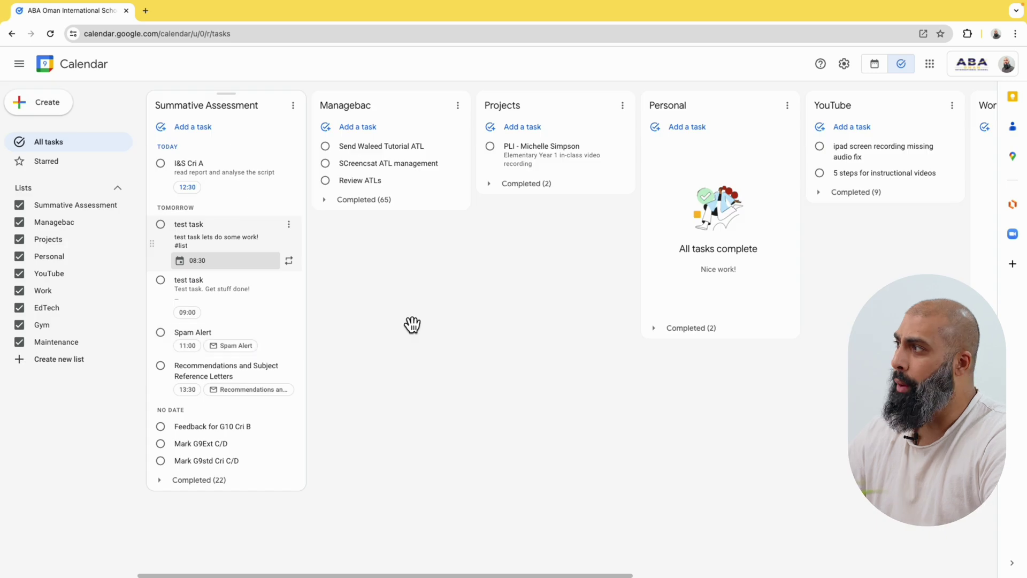
left_click(878, 68)
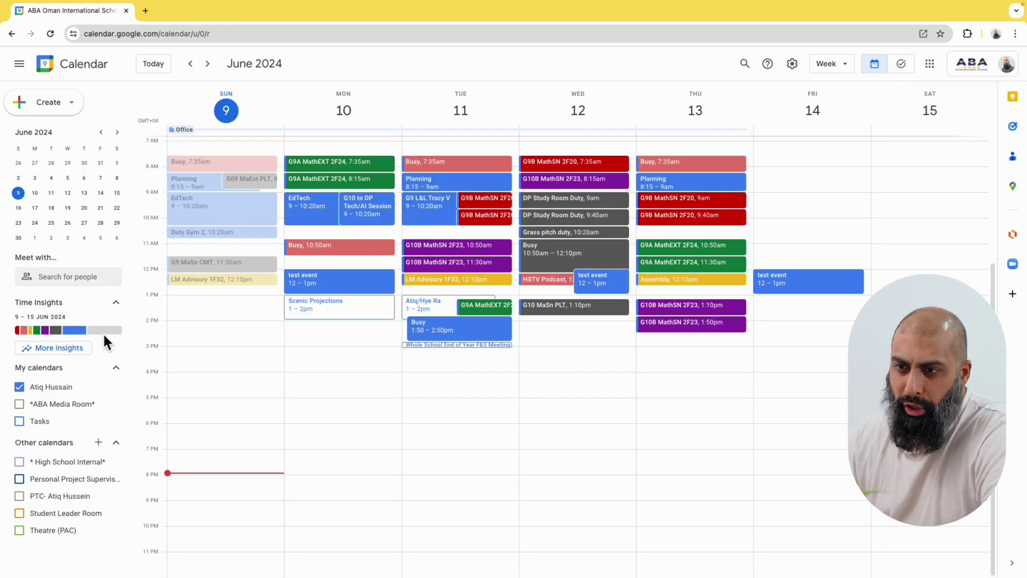
left_click(28, 427)
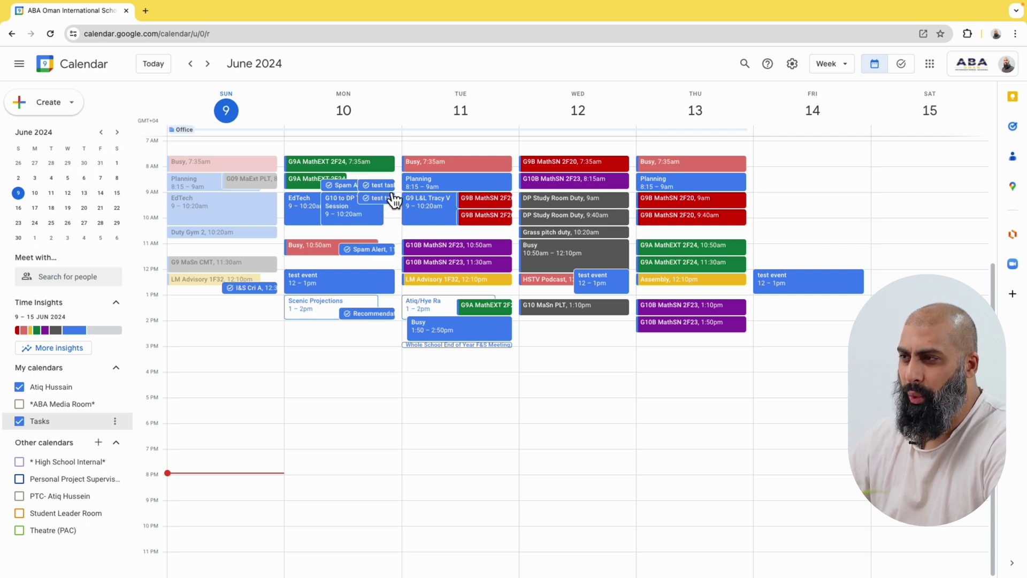
left_click(384, 186)
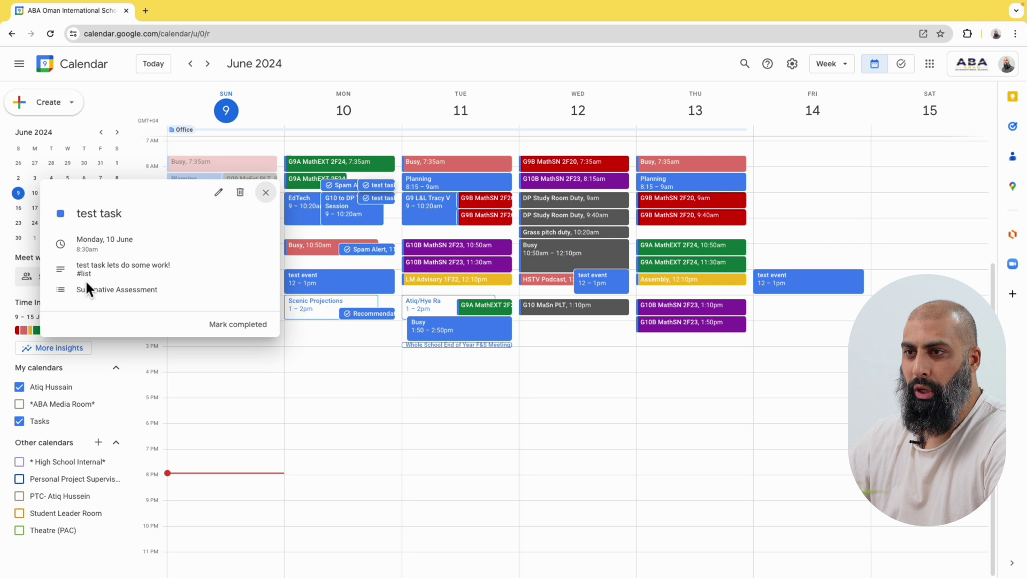
left_click(266, 193)
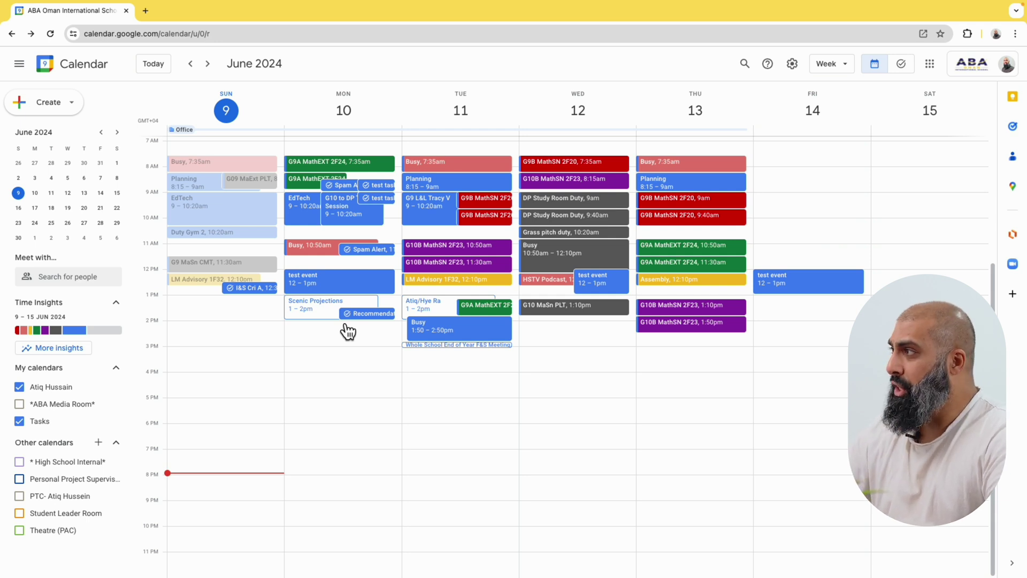
- Open Google Keep in a new tab and scroll through the notes board
left_click(931, 66)
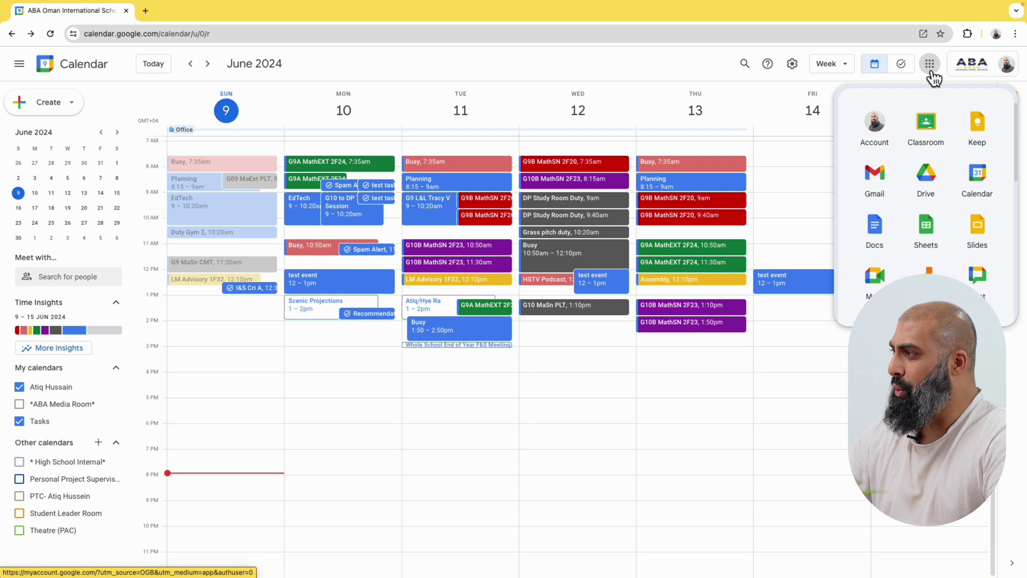
left_click(978, 126)
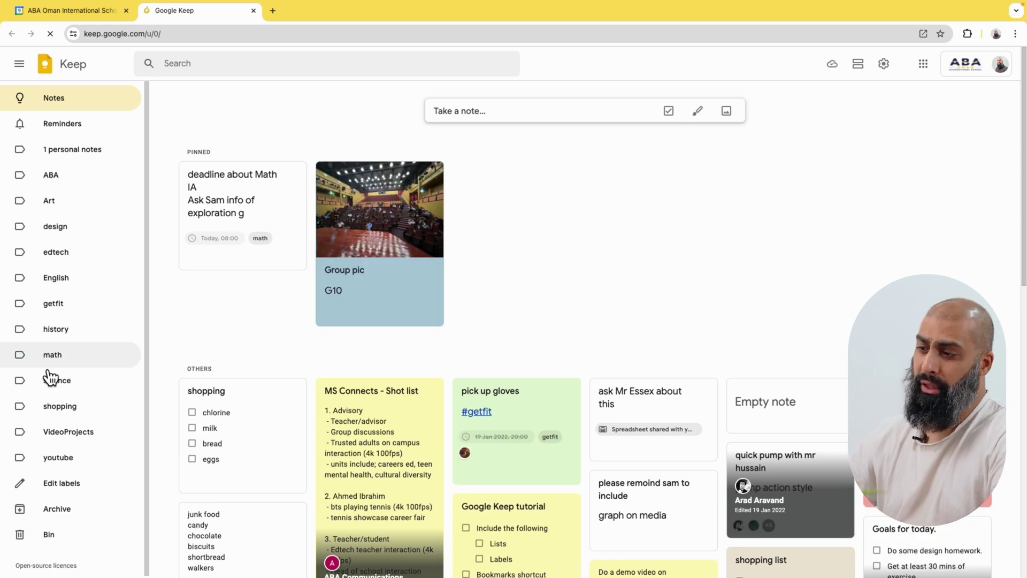
scroll(382, 385, "down", 10)
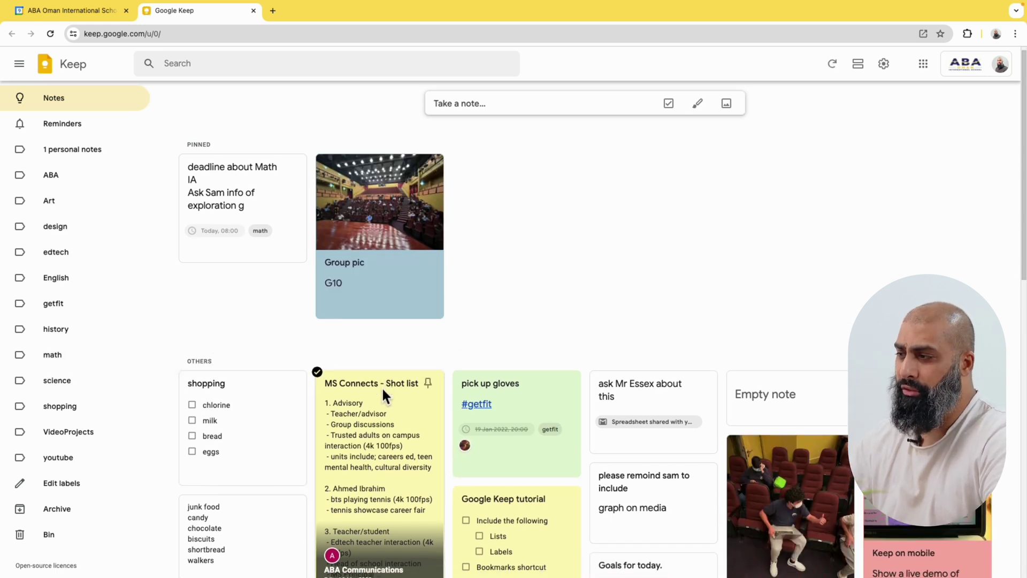
scroll(383, 392, "down", 2)
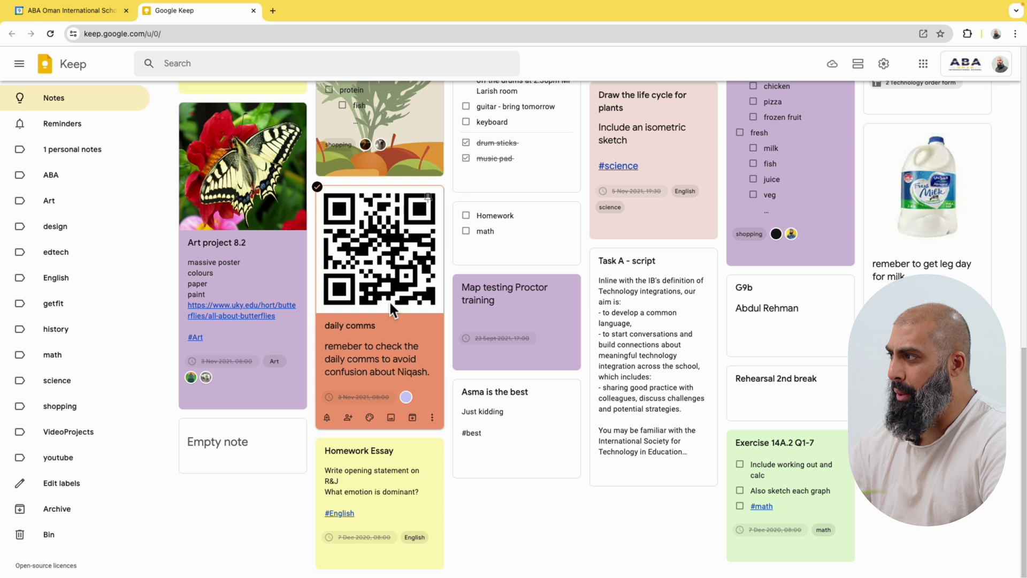
scroll(390, 294, "up", 10)
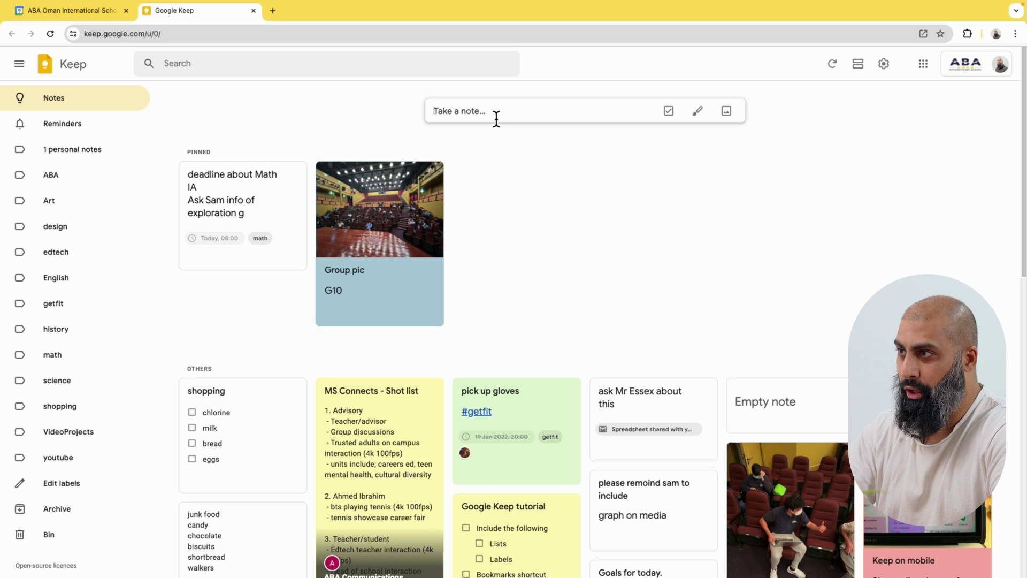
- Write a 'test note' with a reminder for today at 20:00 and colour it coral
type("test note")
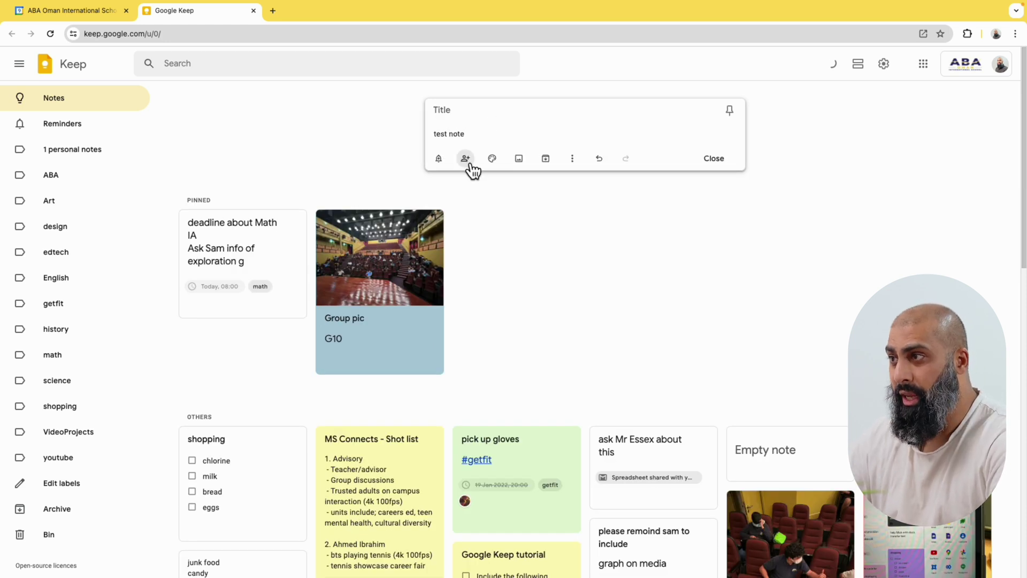
left_click(440, 159)
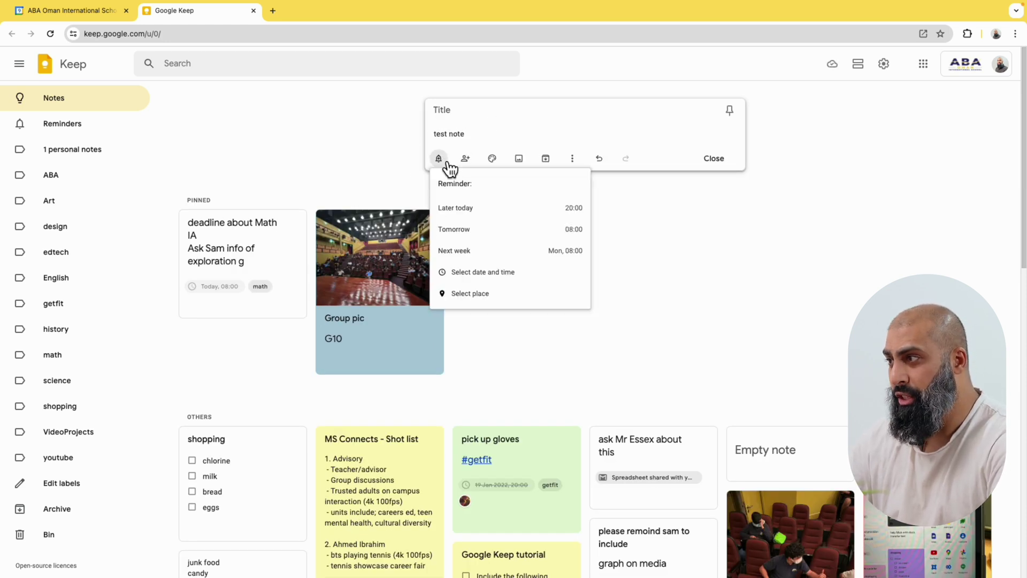
left_click(537, 208)
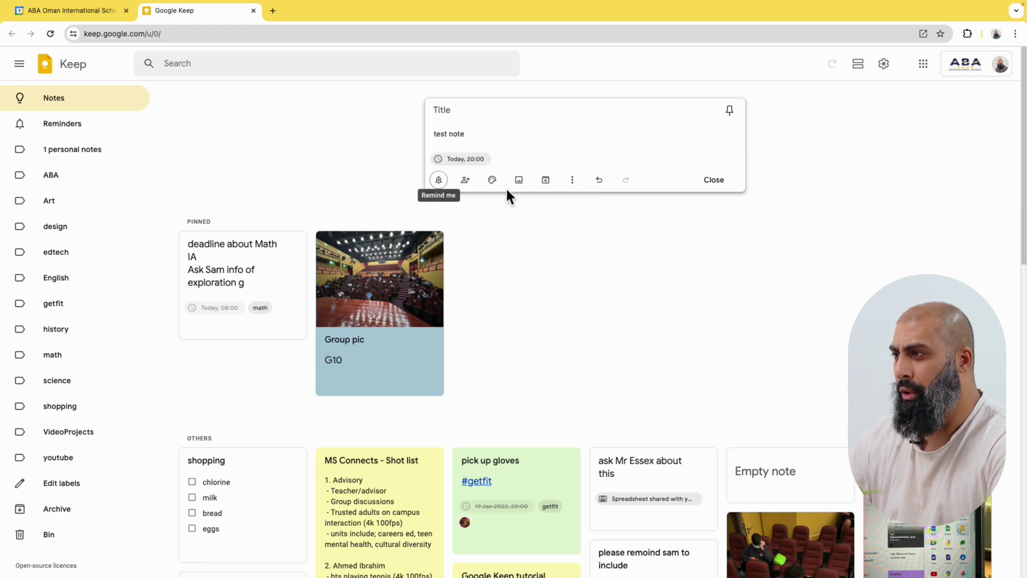
left_click(493, 181)
left_click(518, 203)
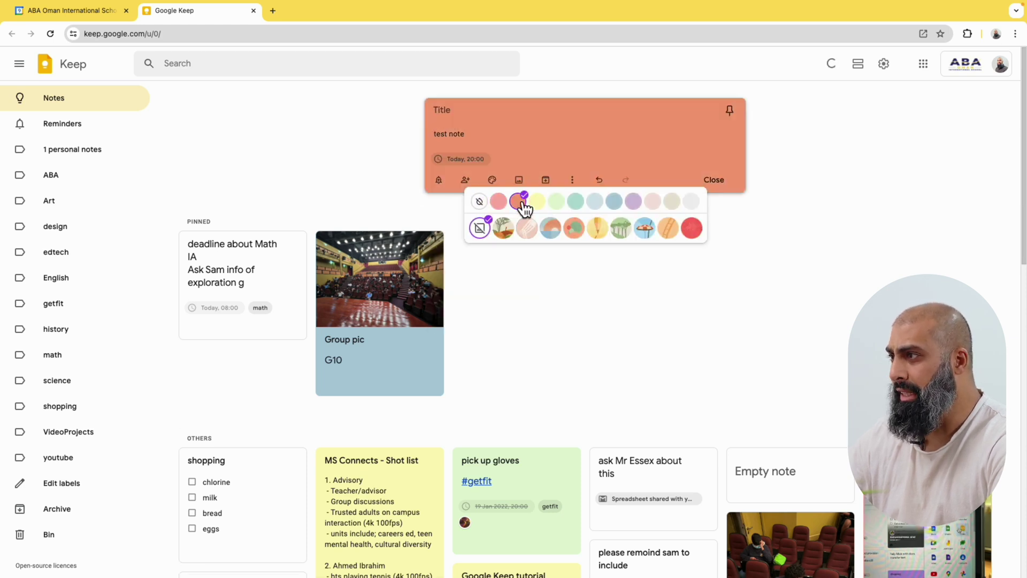
- Label the note edtech, then close it and pin it
left_click(573, 180)
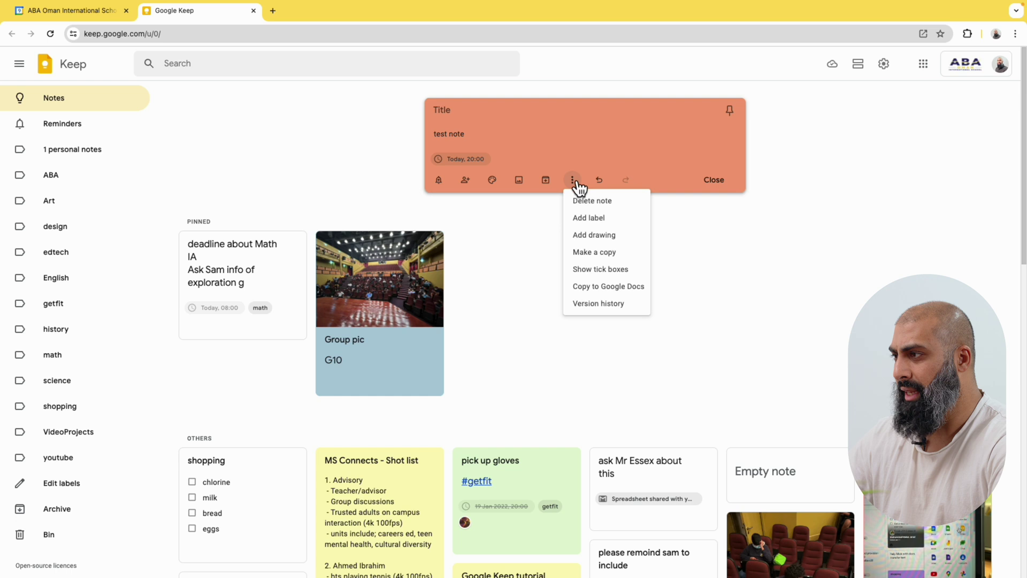
left_click(592, 219)
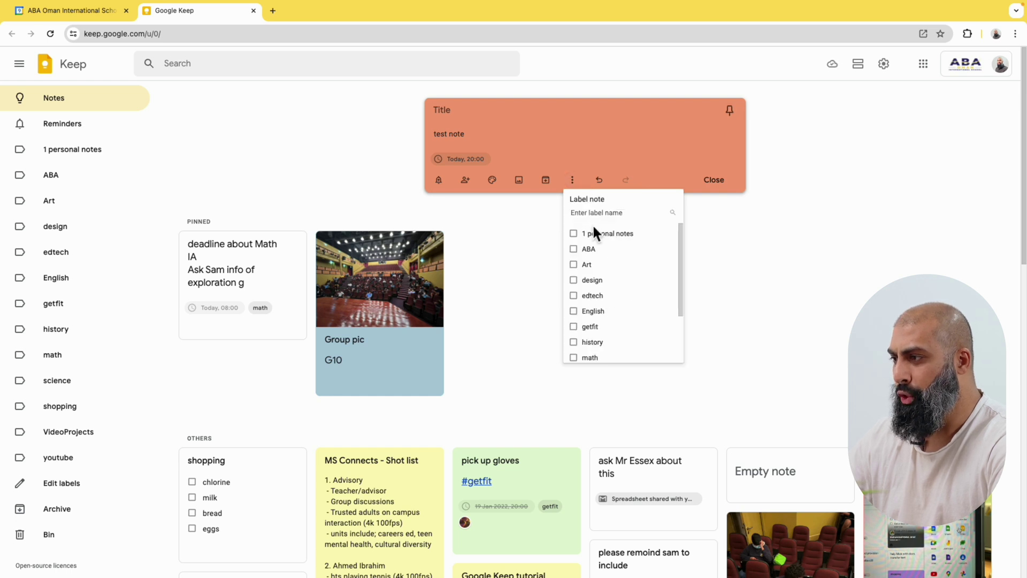
scroll(594, 342, "down", 2)
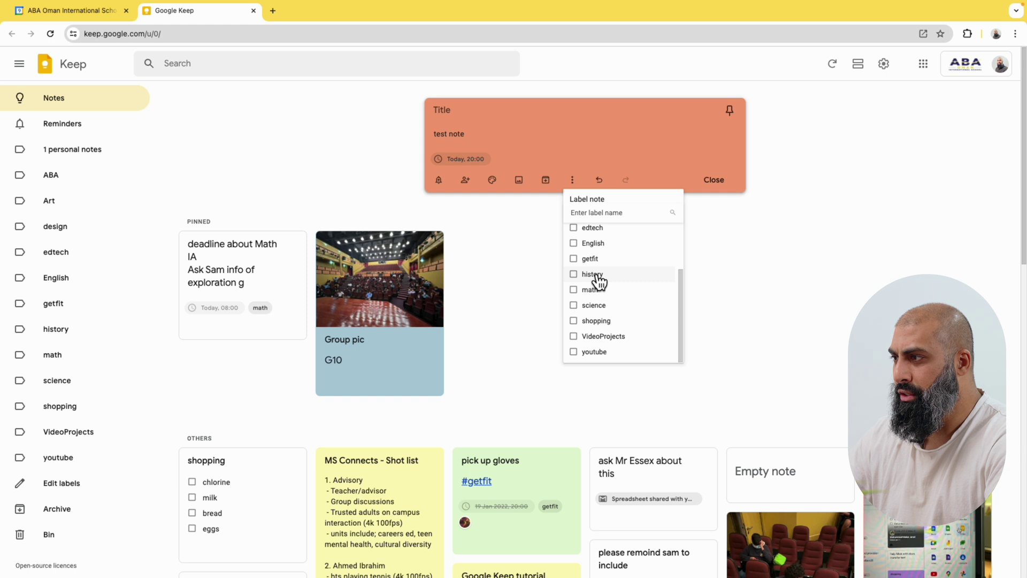
scroll(598, 282, "up", 3)
scroll(592, 297, "down", 2)
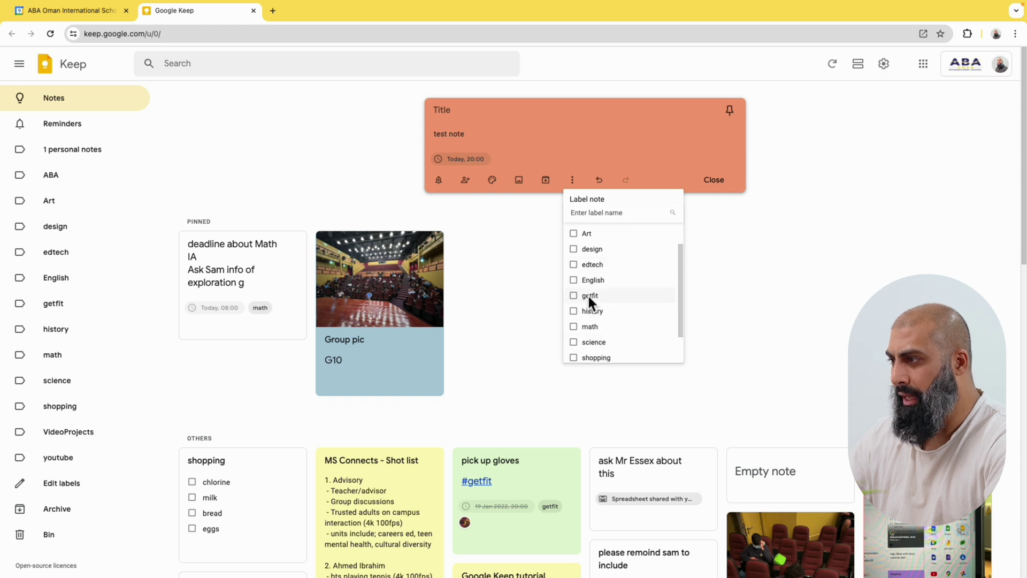
scroll(587, 296, "up", 2)
left_click(573, 292)
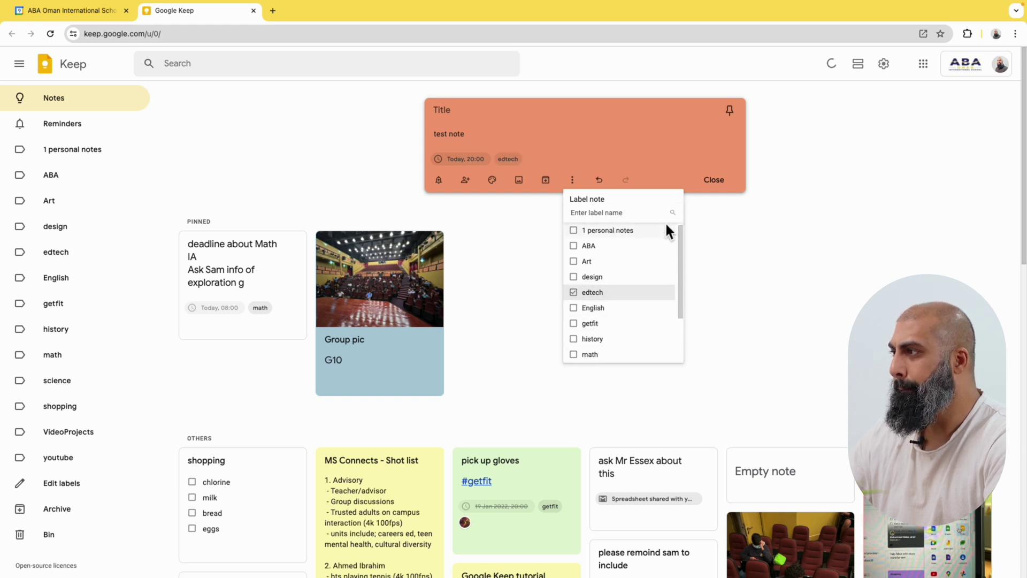
left_click(685, 157)
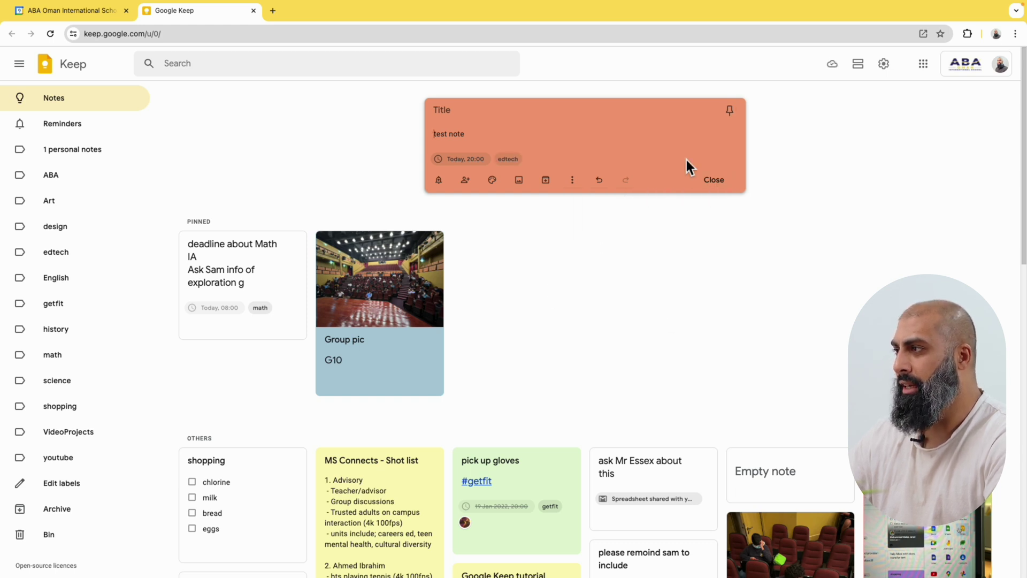
left_click(717, 186)
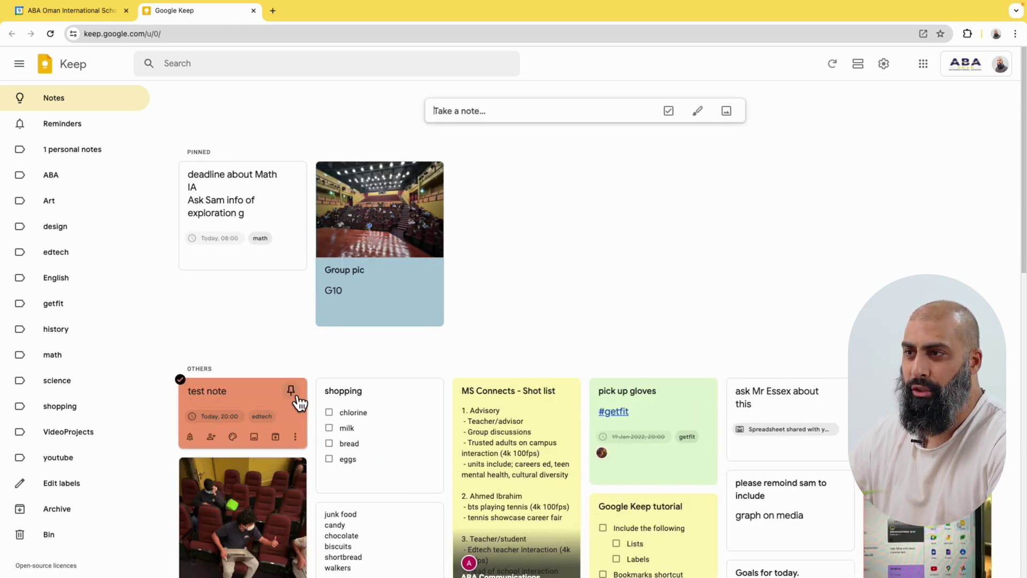
left_click(293, 394)
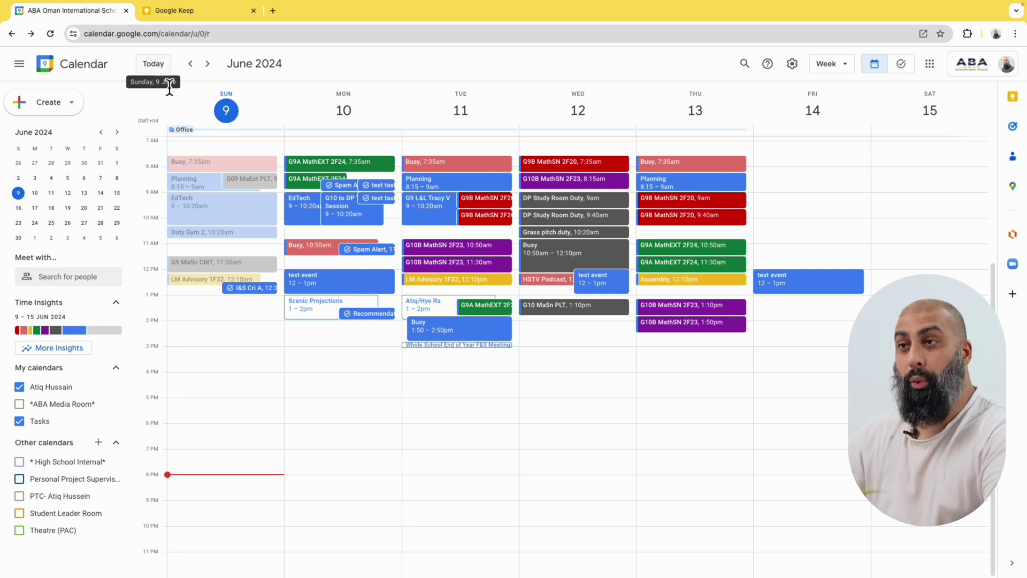
- Move to the 23–29 June week and start a 'History Project' event on Sunday at 10:30am
left_click(154, 64)
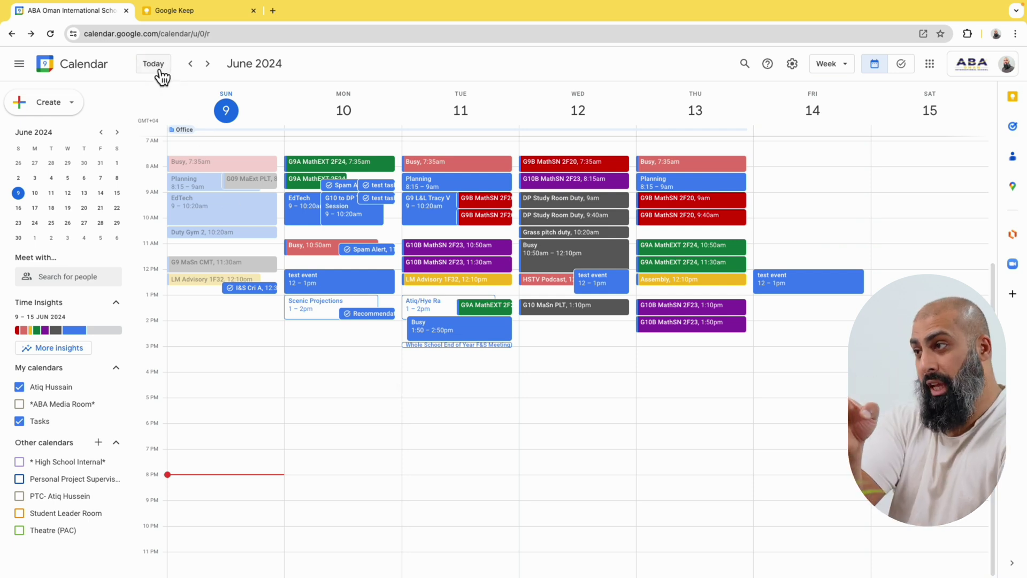
left_click(209, 63)
left_click(208, 64)
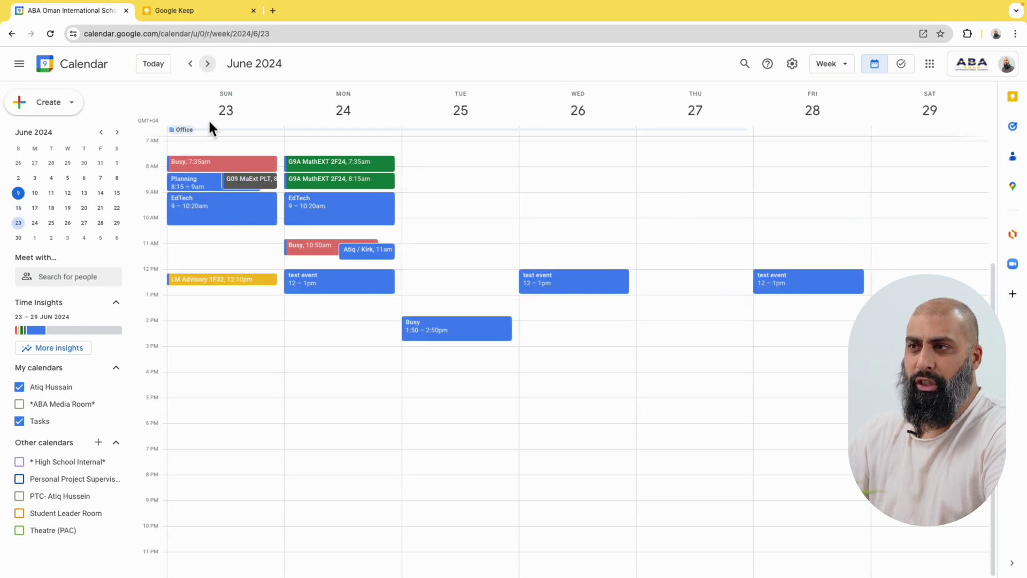
left_click(217, 241)
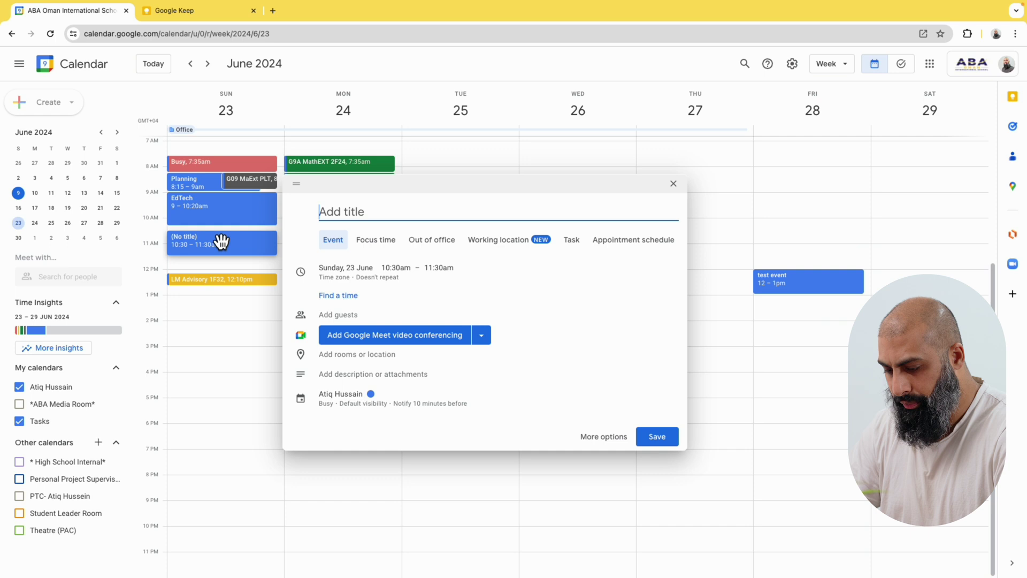
type("History P")
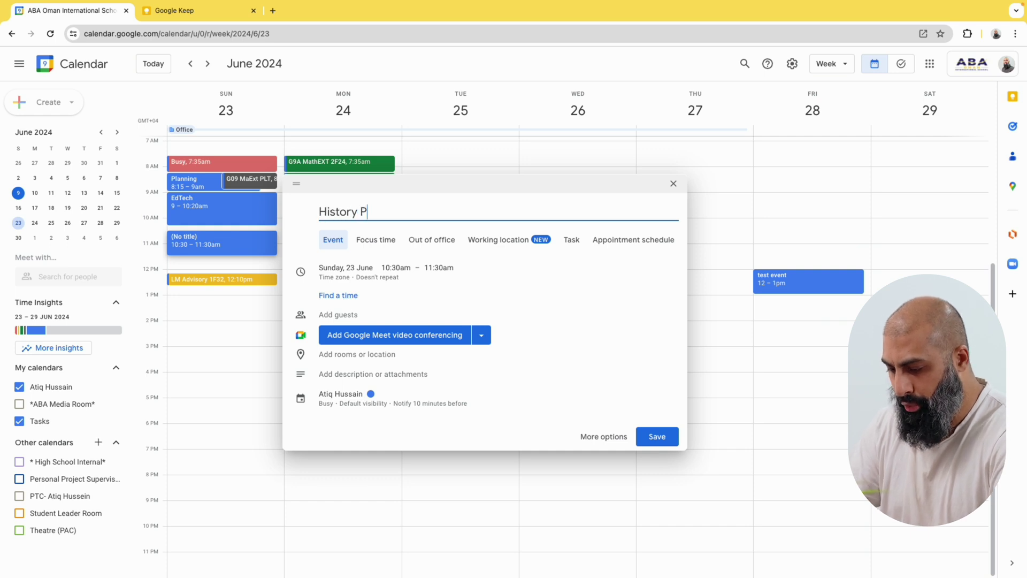
type("roject Due")
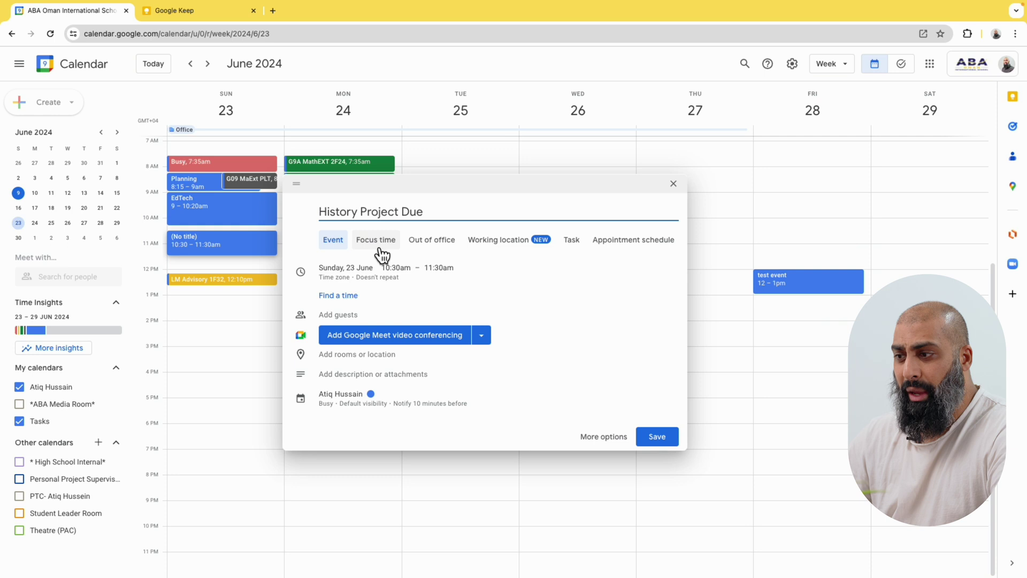
- Set the event's reminder to 1 day before and save History Project Due
left_click(420, 408)
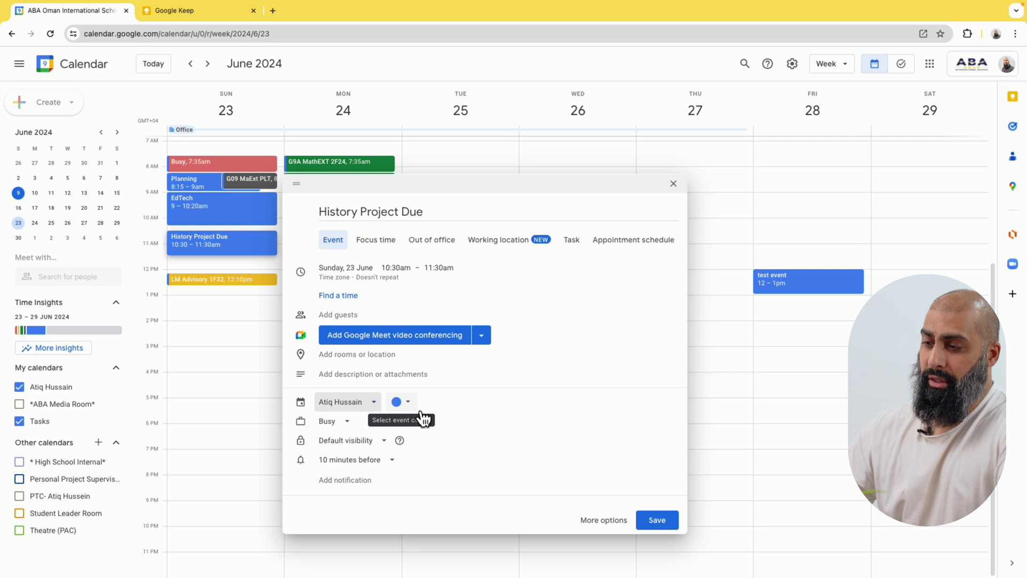
left_click(395, 461)
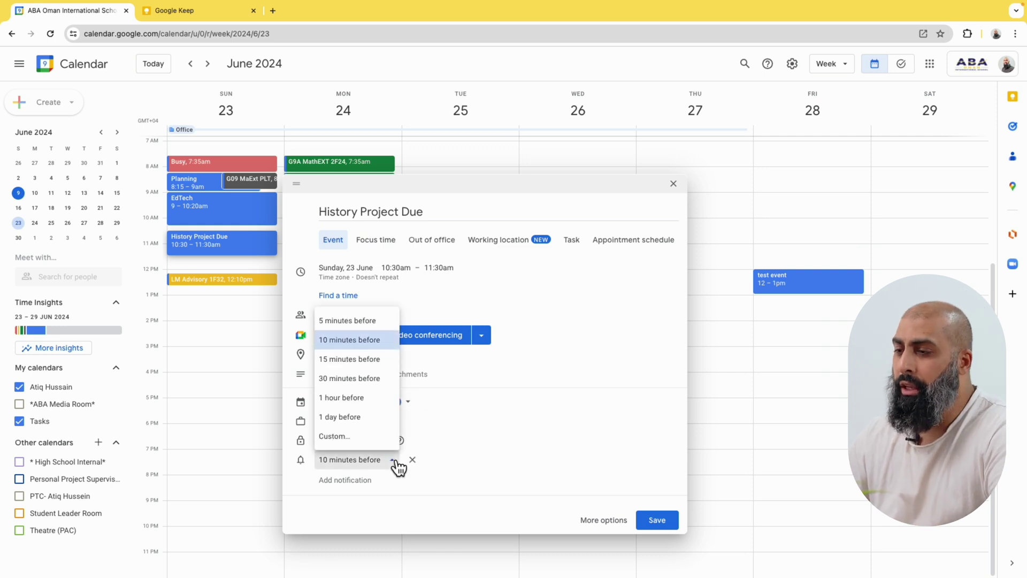
left_click(360, 418)
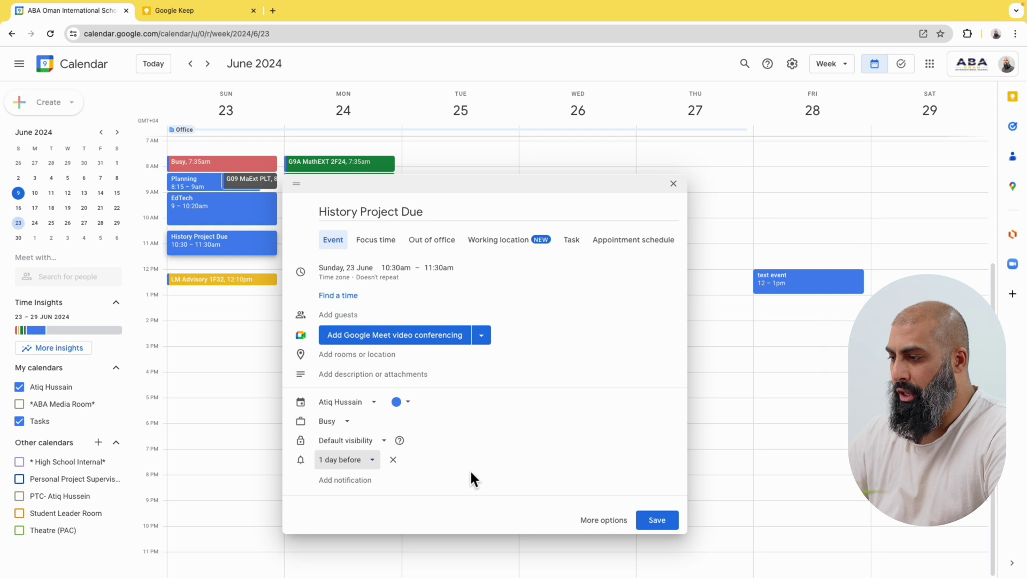
left_click(657, 520)
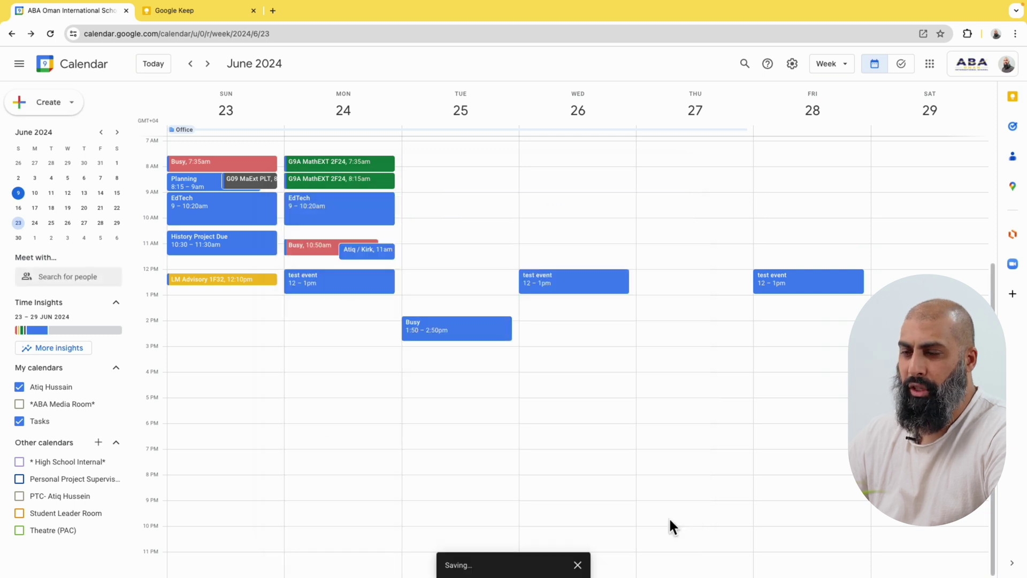
- Recolour the History Project Due event from blue to red in its edit page and save
left_click(236, 249)
left_click(421, 249)
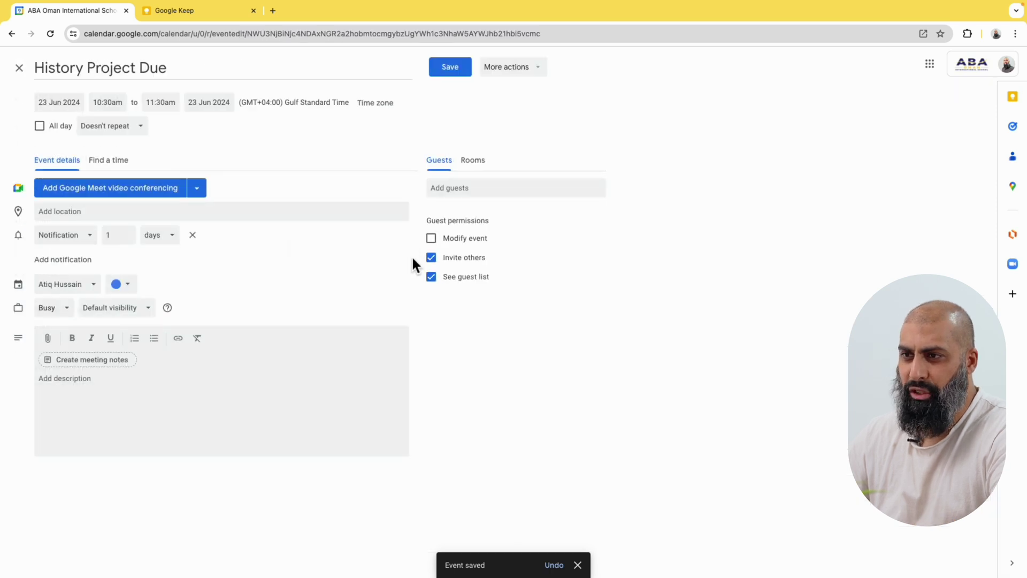
left_click(134, 284)
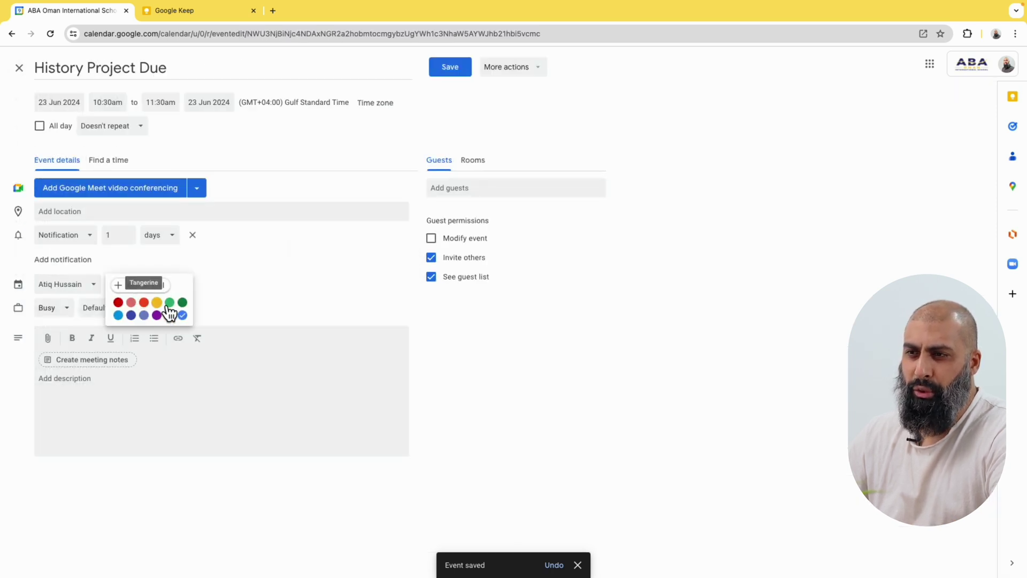
left_click(145, 303)
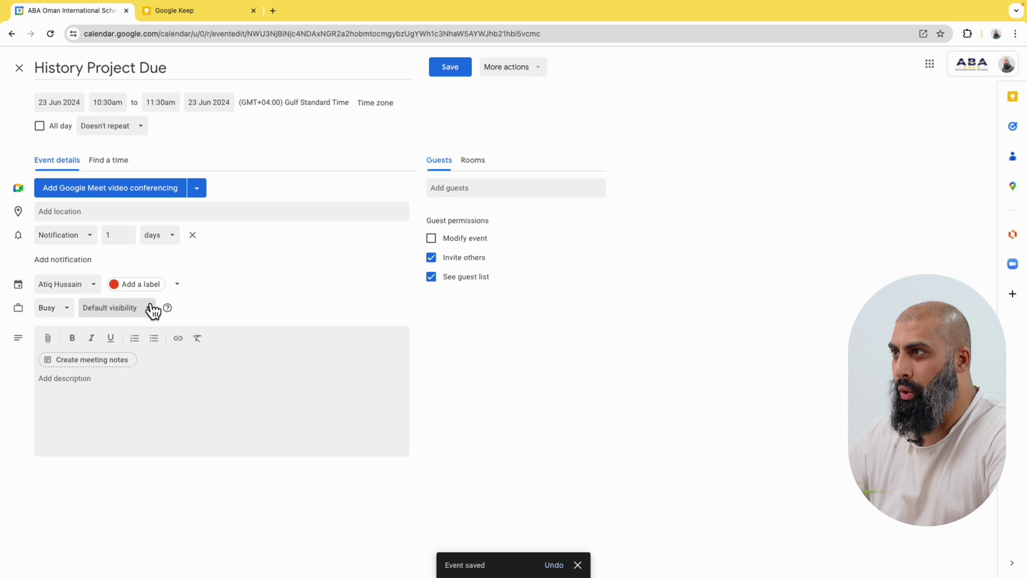
left_click(448, 72)
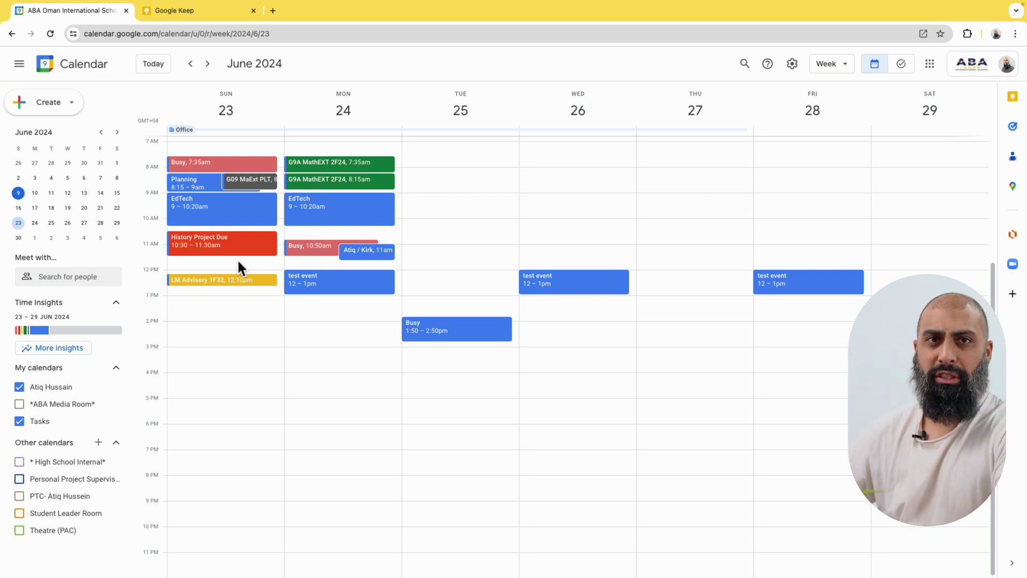
- Create a 'Research completed' event on Tuesday 11 June at 4:30pm
left_click(198, 66)
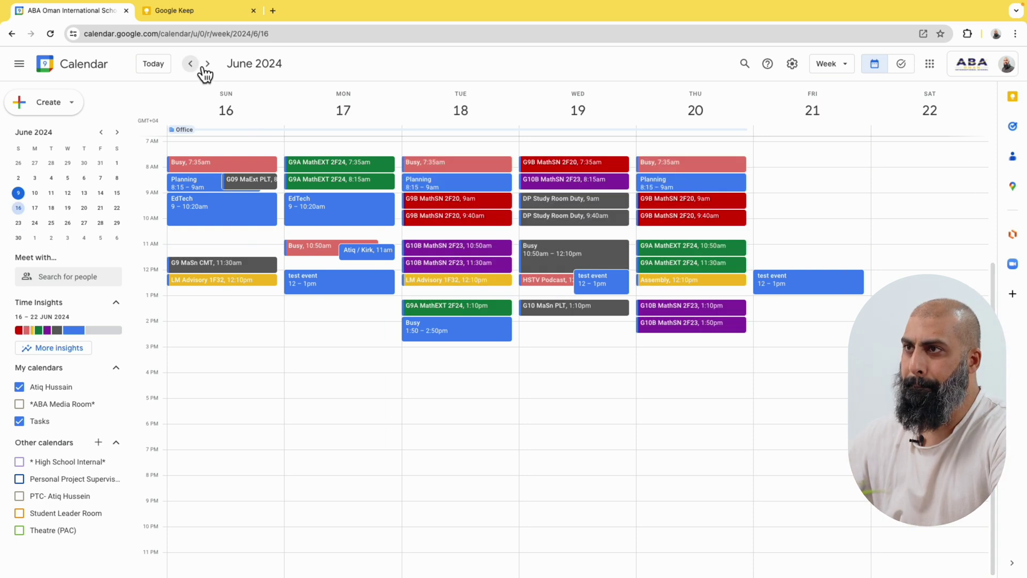
left_click(165, 70)
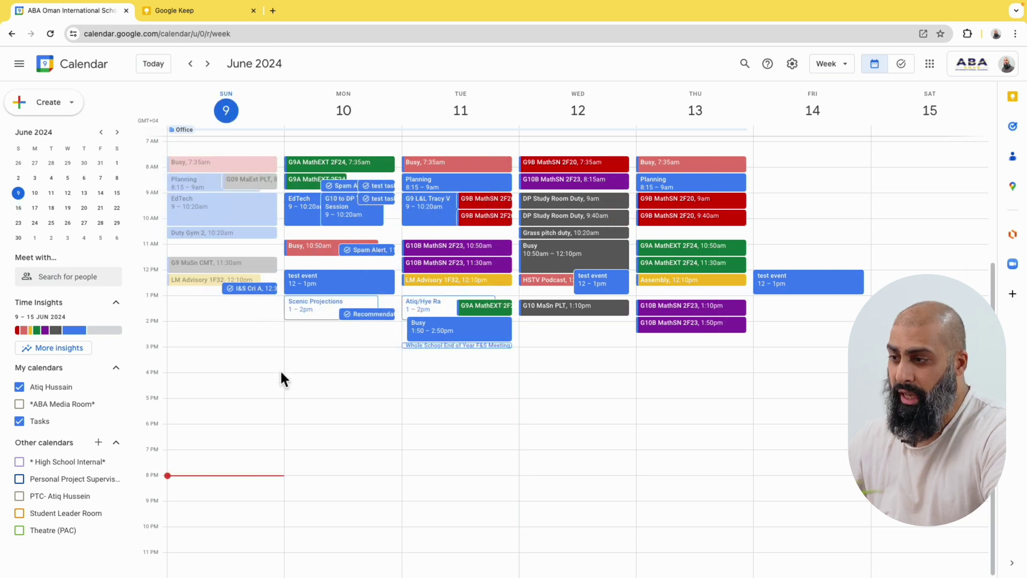
left_click(468, 389)
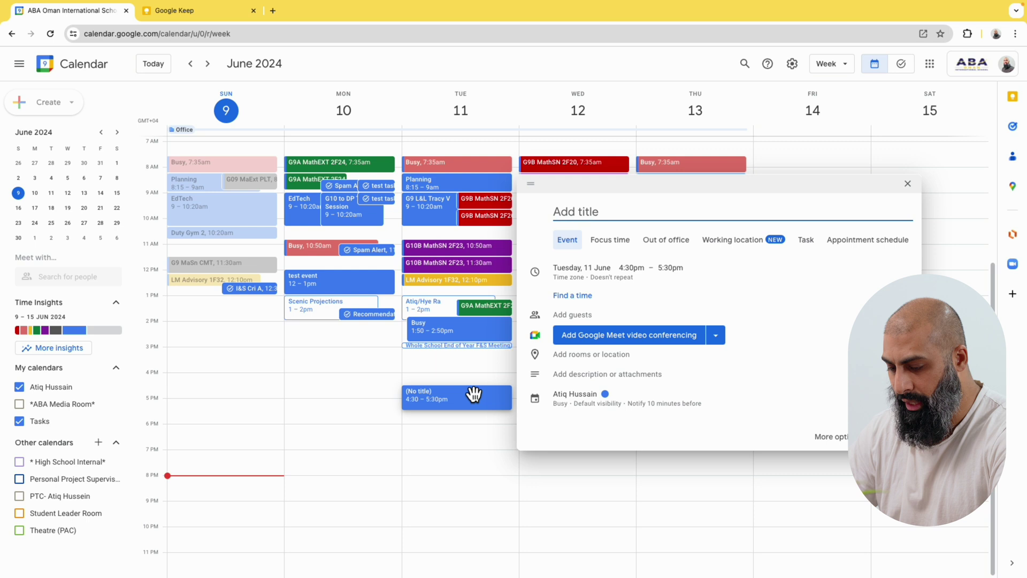
type("Research comple")
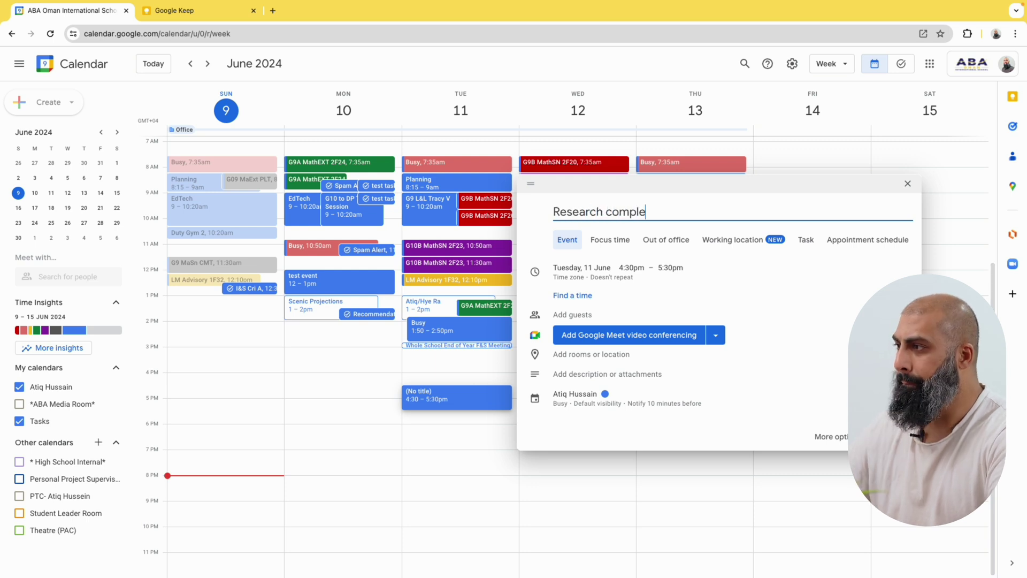
type("ted")
left_click(610, 397)
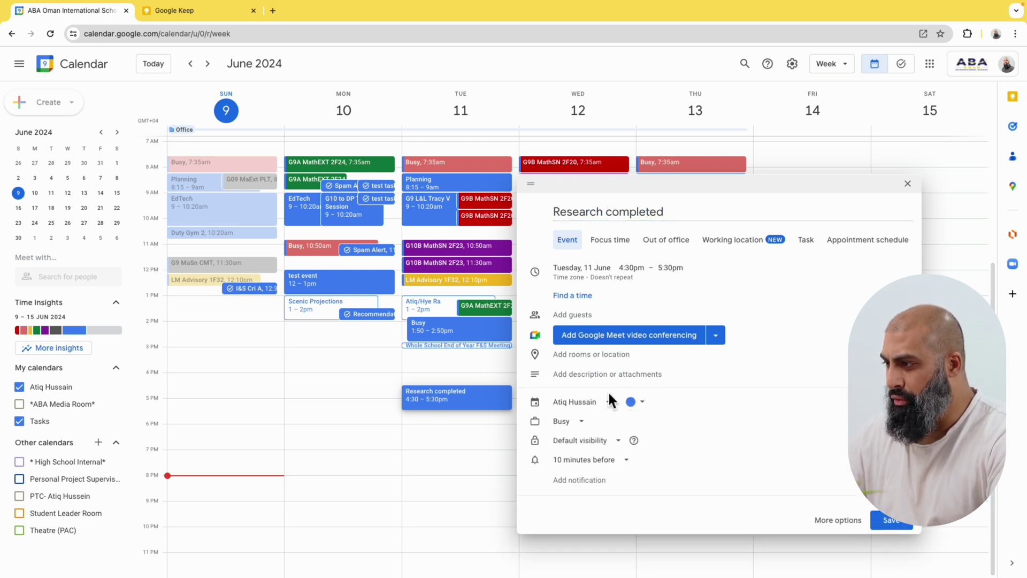
left_click(902, 530)
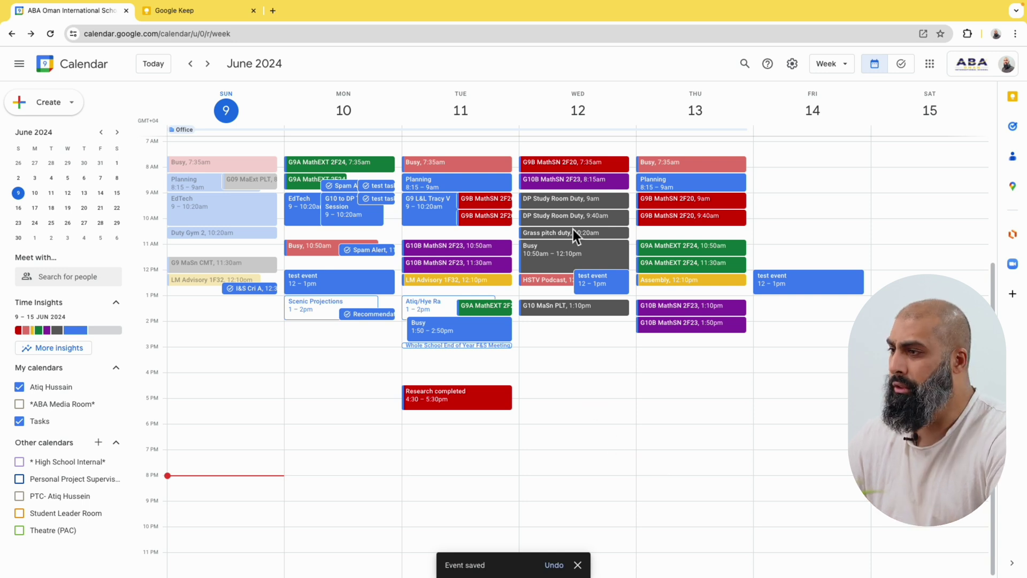
- Add a red 'Outline completd' event on Sunday 16 June at 4pm
left_click(214, 66)
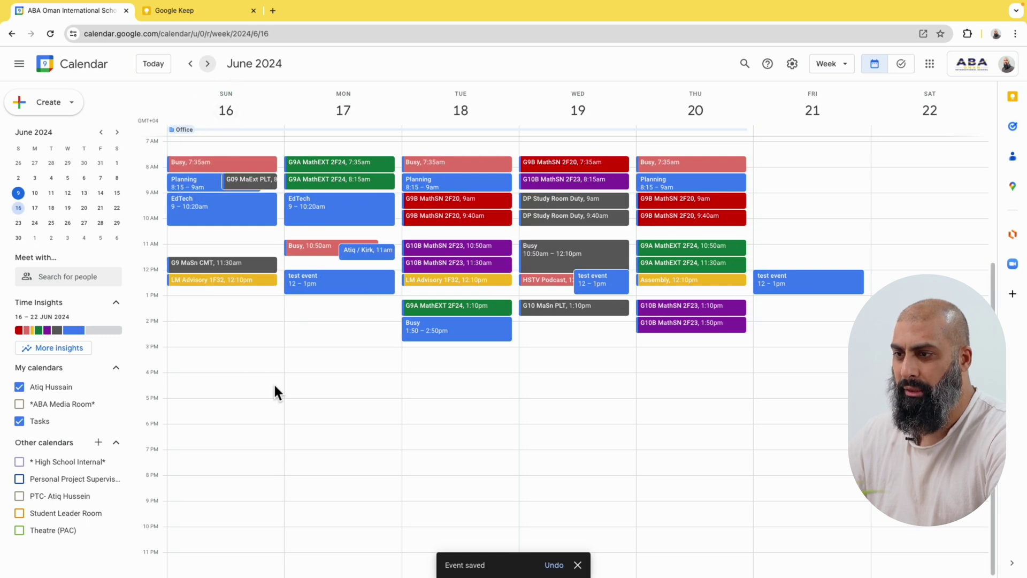
left_click(274, 383)
type("Outline ")
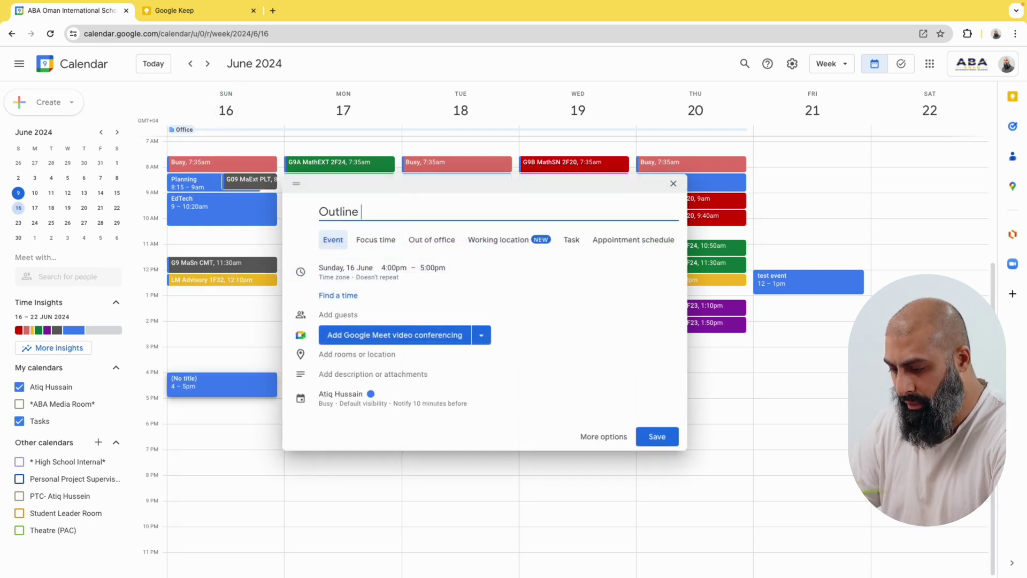
type("completd")
left_click(380, 401)
left_click(397, 403)
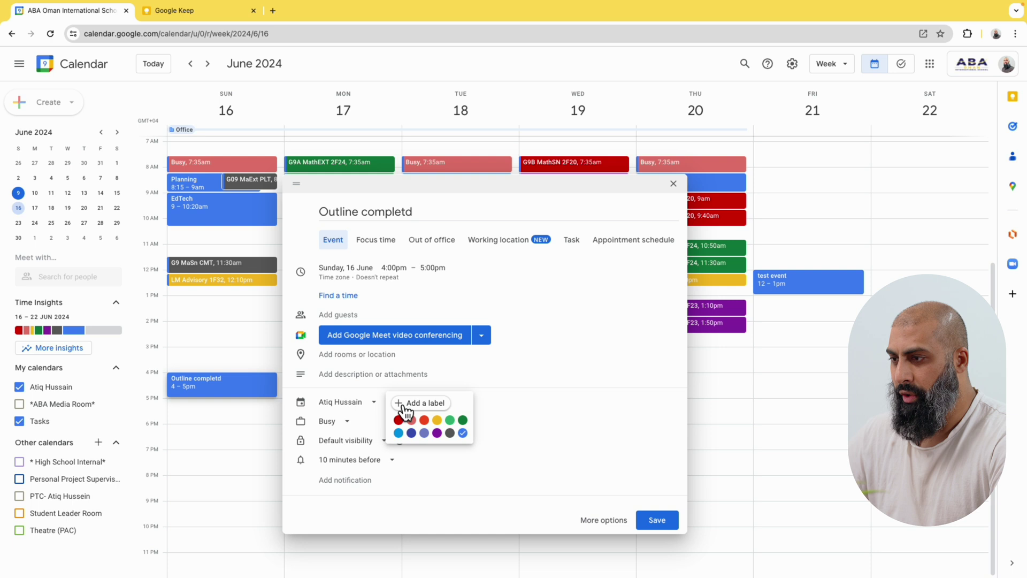
left_click(398, 420)
left_click(673, 525)
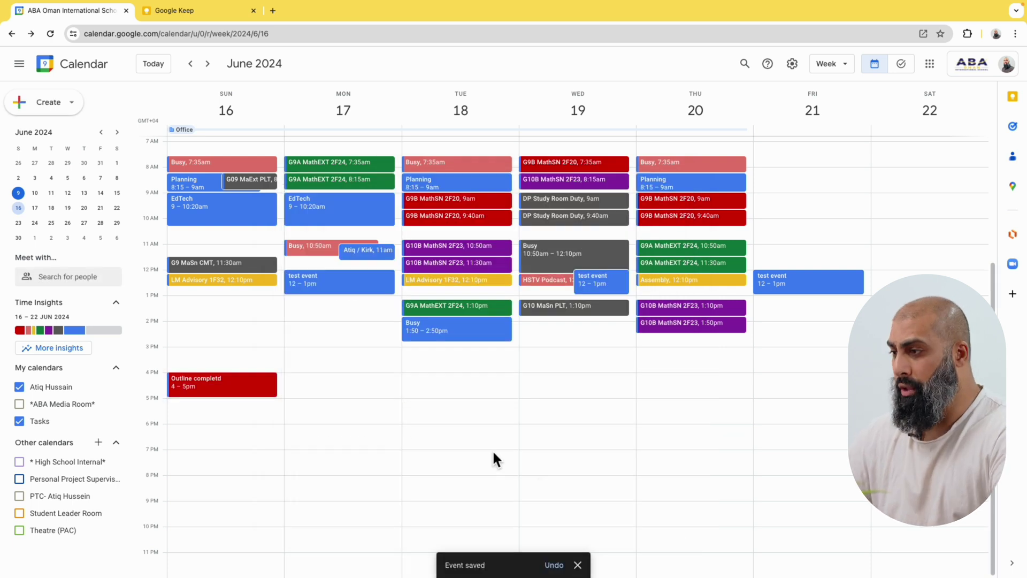
- Add red First draft and Final draft events at 4:30pm on Tuesday 18 and Thursday 20
left_click(502, 394)
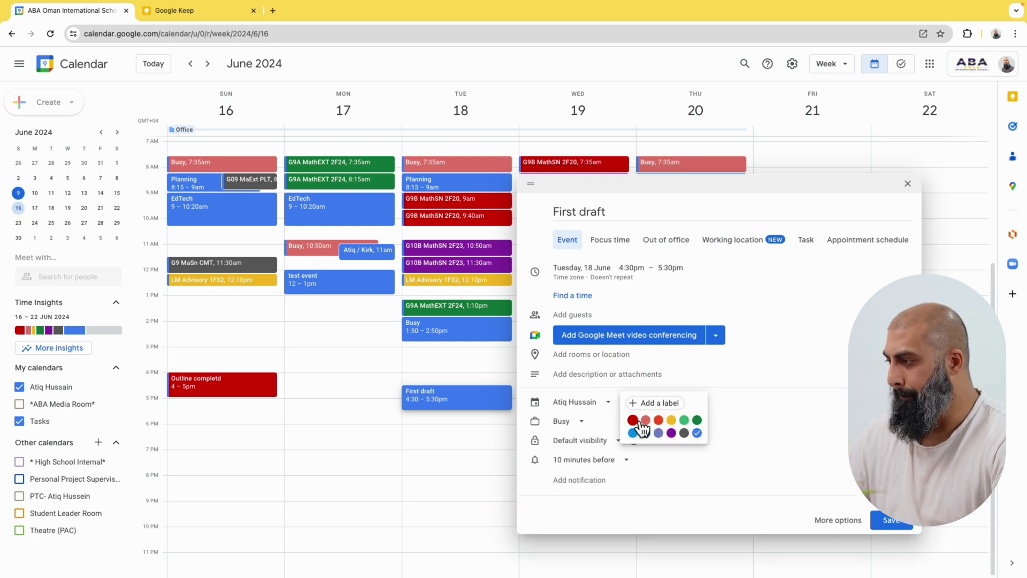
left_click(633, 417)
key("Return")
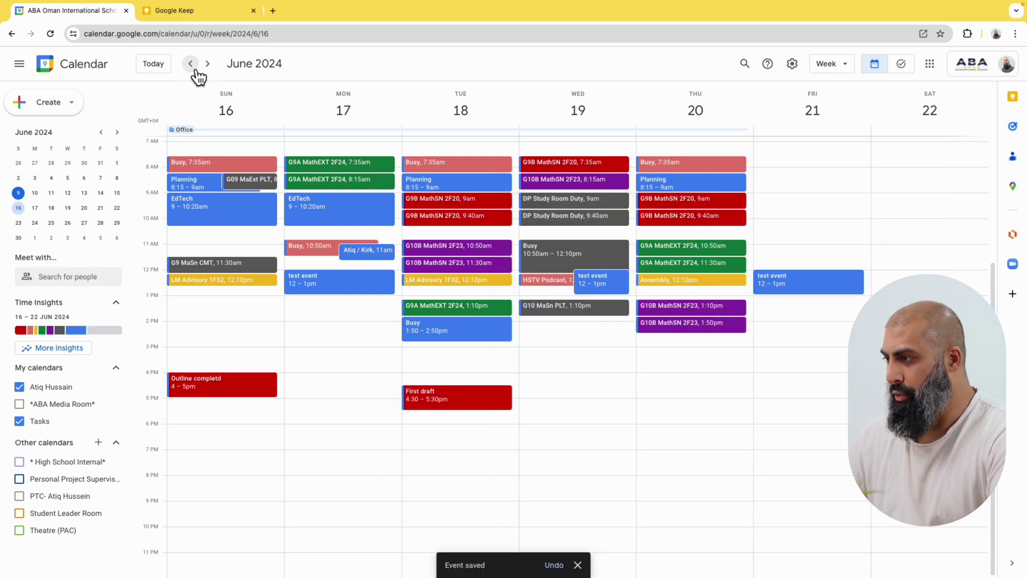
left_click(729, 390)
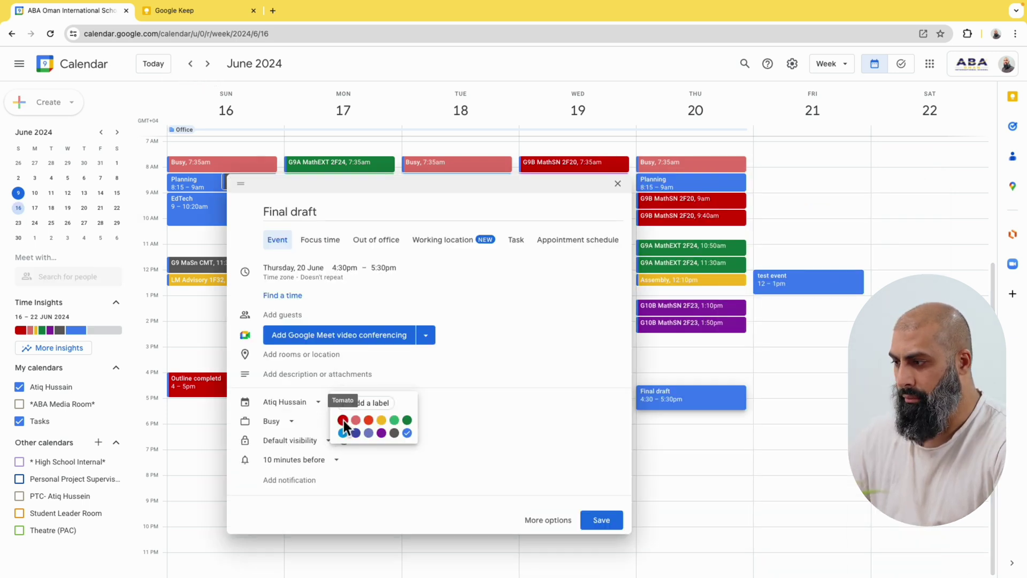
left_click(342, 420)
left_click(580, 515)
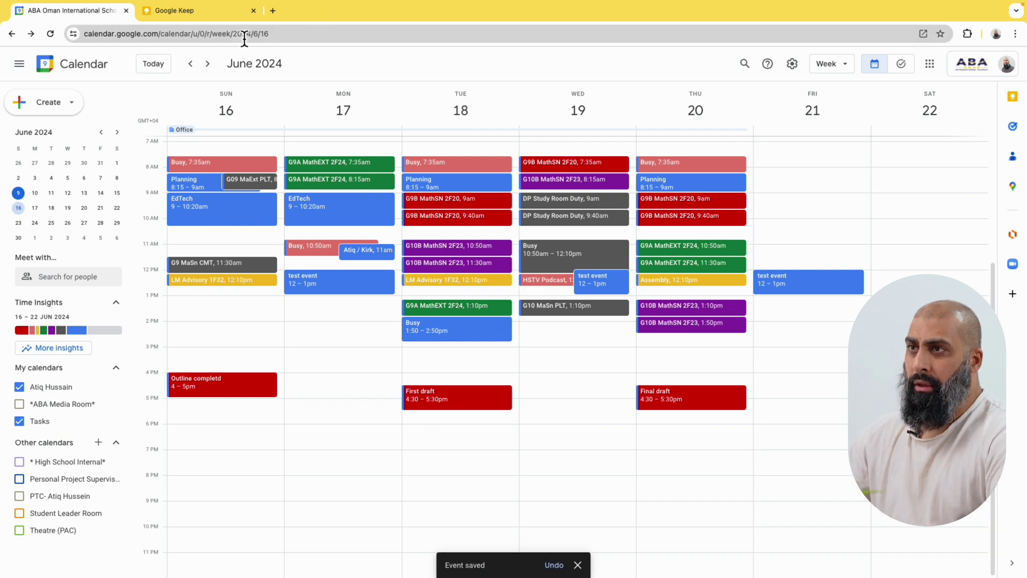
- Step back to the 9 June week, then forward to the 23–29 June week
left_click(190, 63)
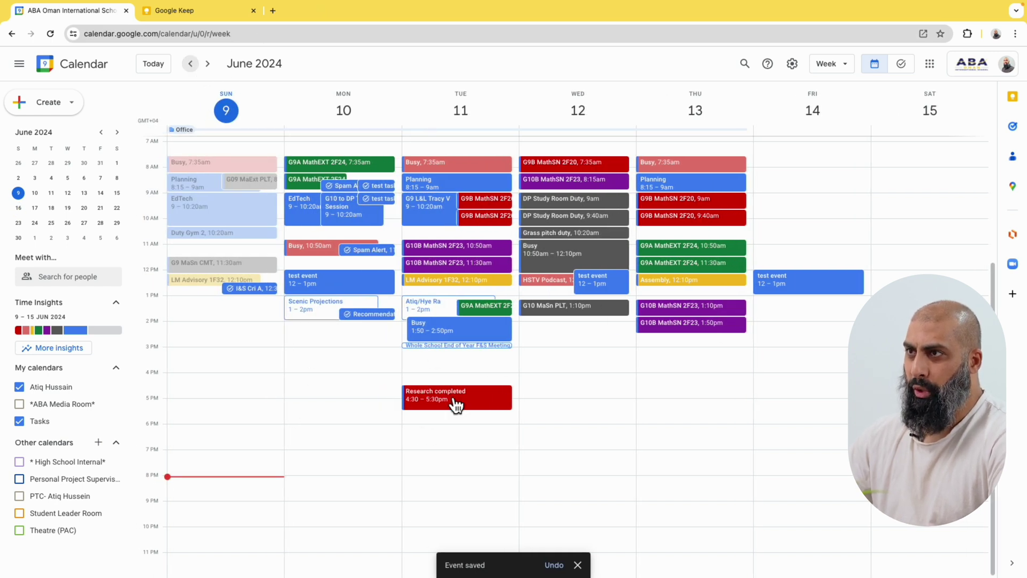
left_click(208, 64)
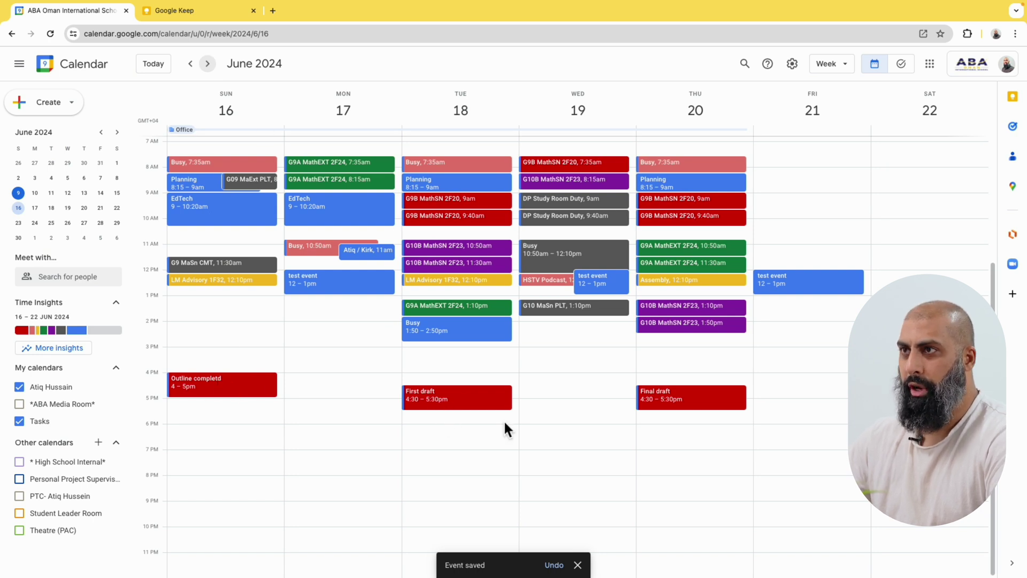
left_click(207, 63)
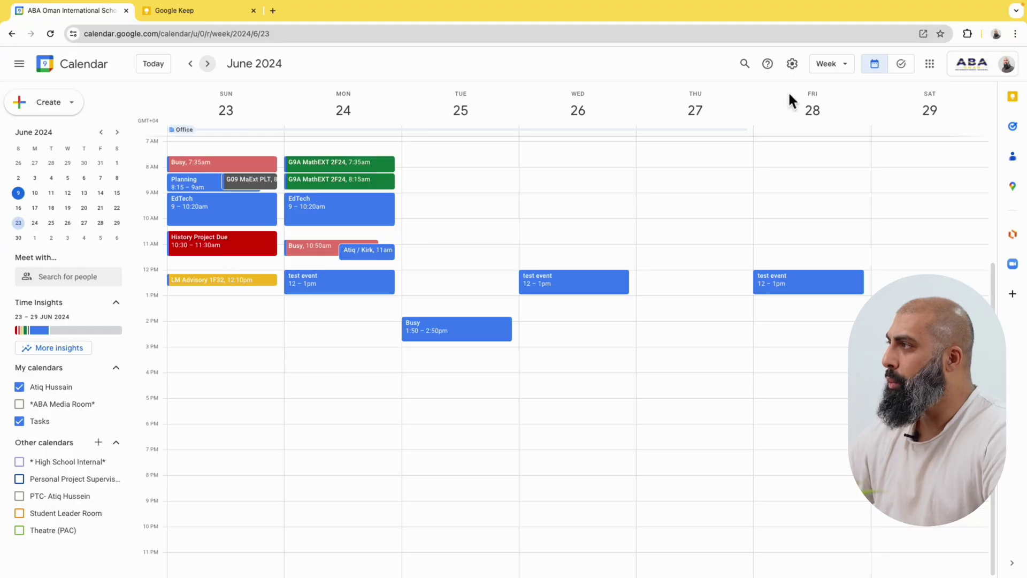
- On the Tasks board, create a new task list named History
left_click(901, 64)
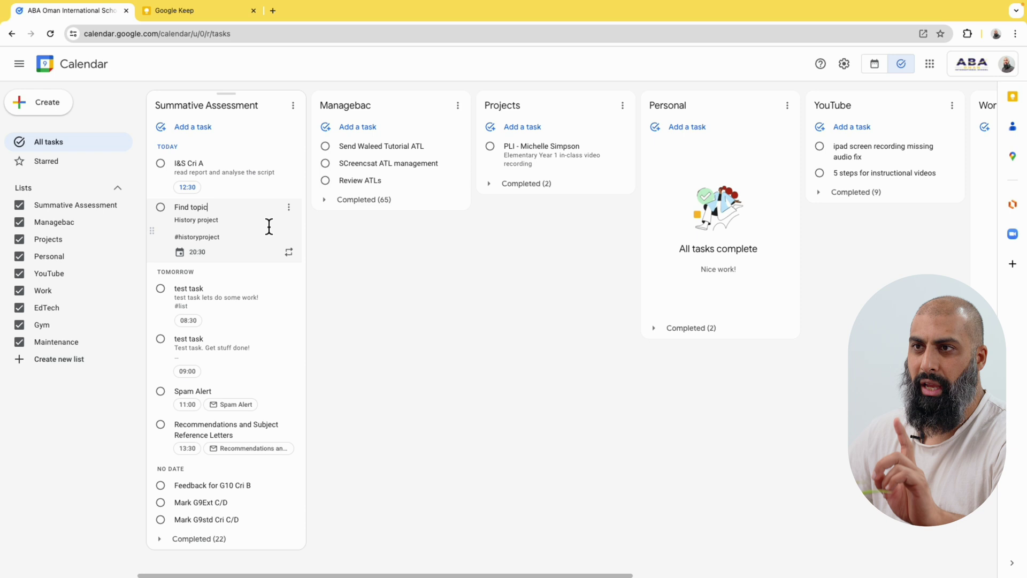
left_click(58, 360)
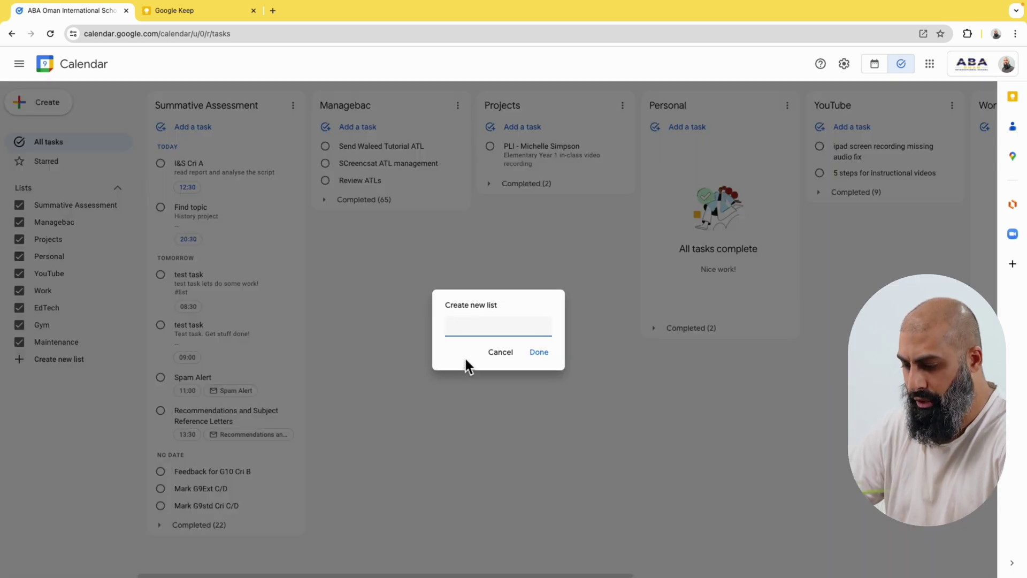
type("History")
key("Return")
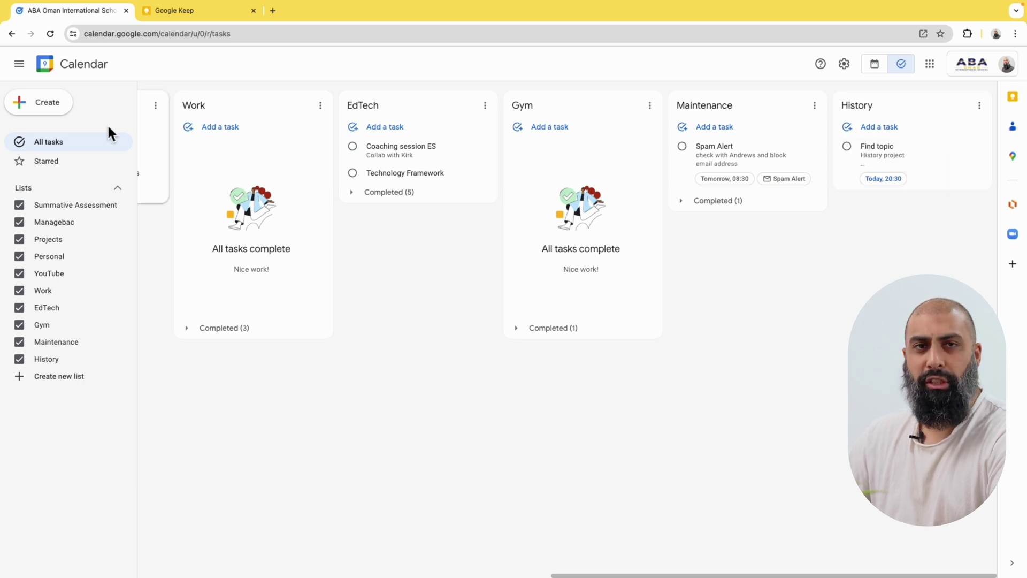
- Add a 'Find sources' task to the History list
left_click(39, 109)
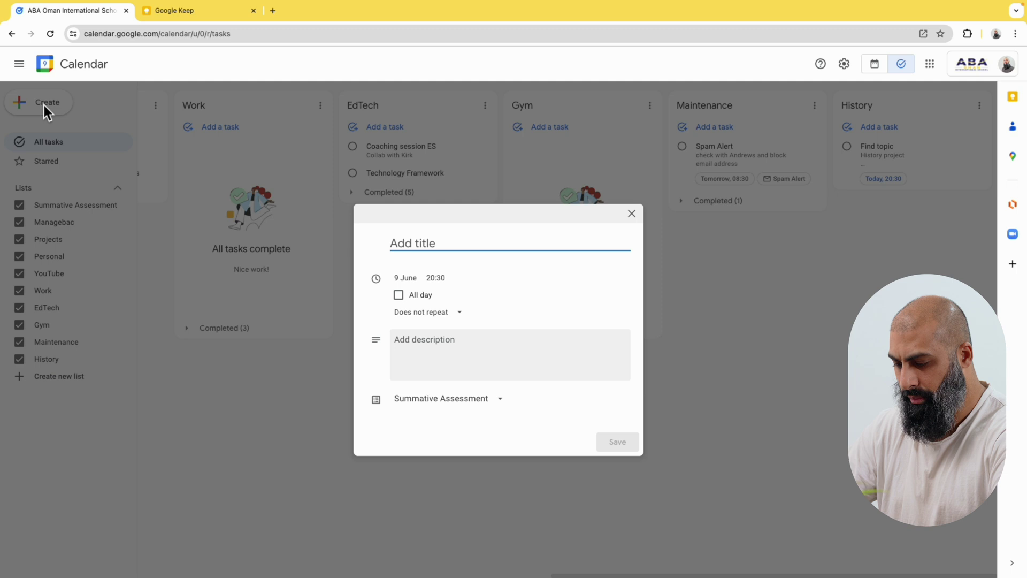
type("Find sour")
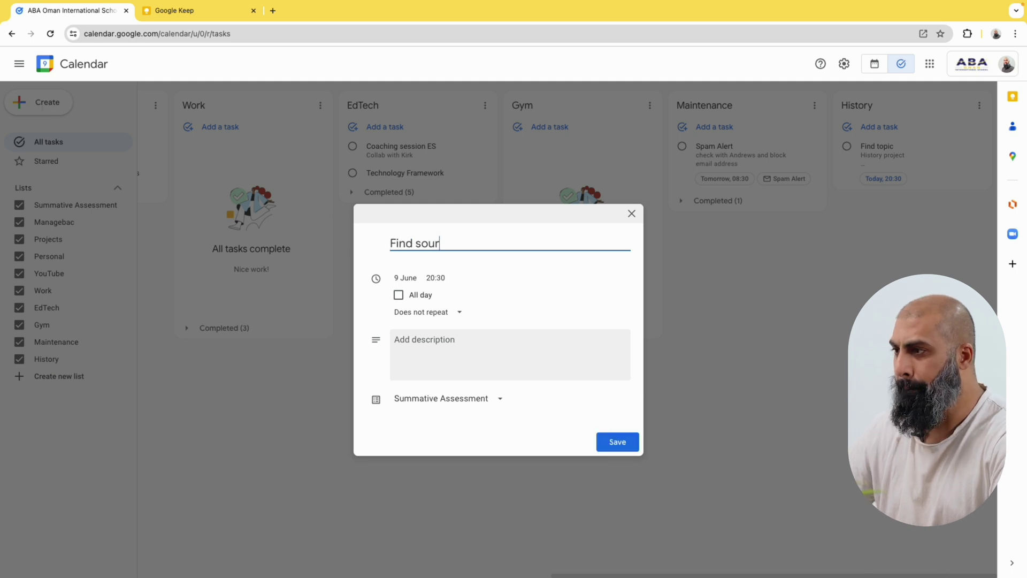
type("ces")
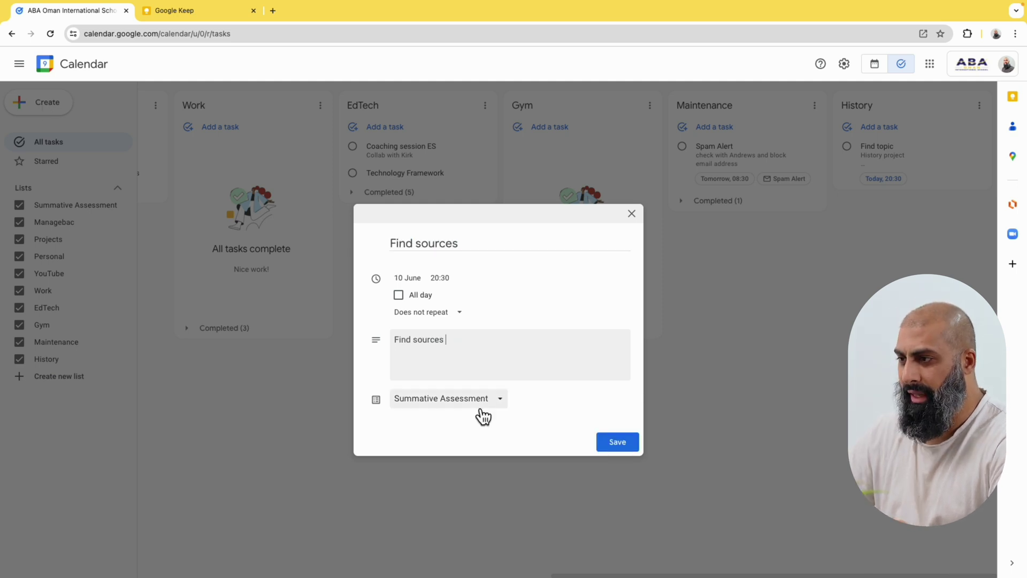
left_click(477, 402)
left_click(438, 381)
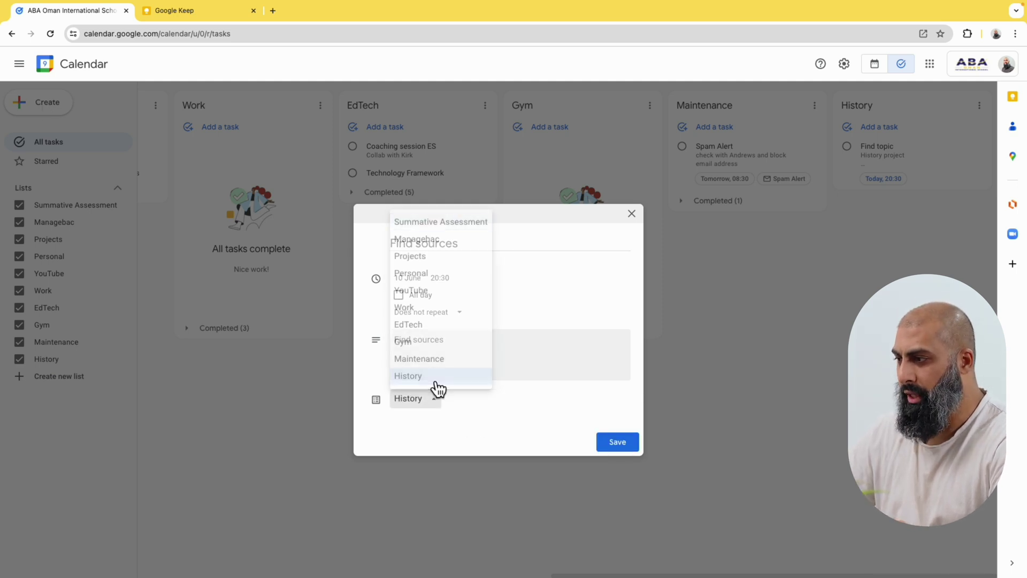
left_click(618, 446)
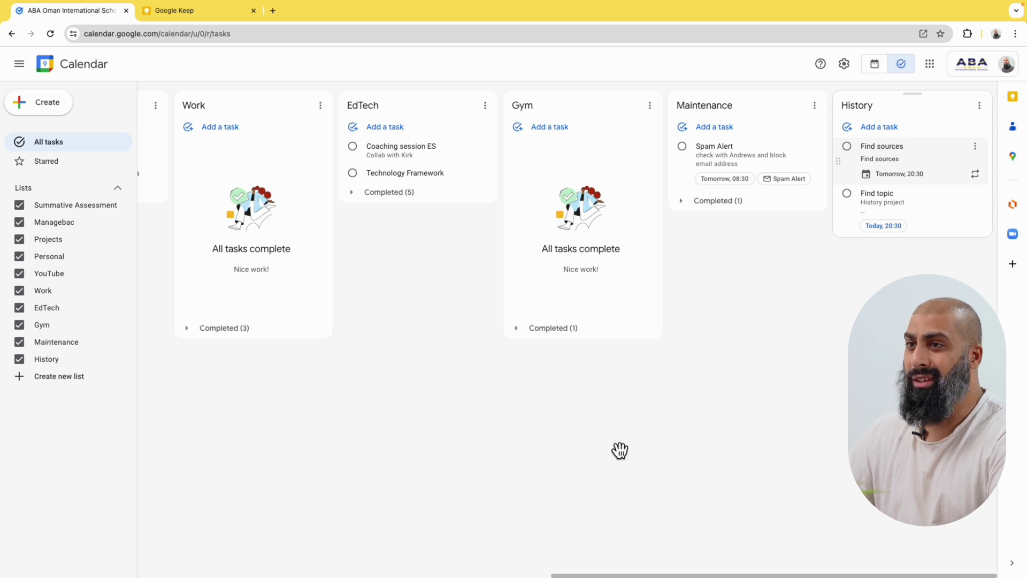
- Add a 'take notes' task with description 'history project' to History, due 11 June
left_click(54, 109)
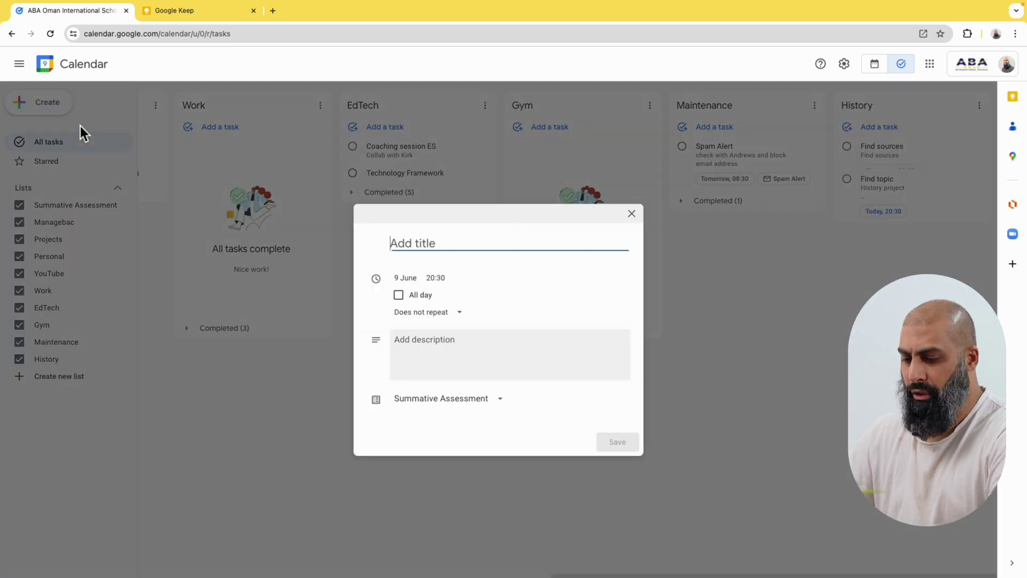
type("take notes")
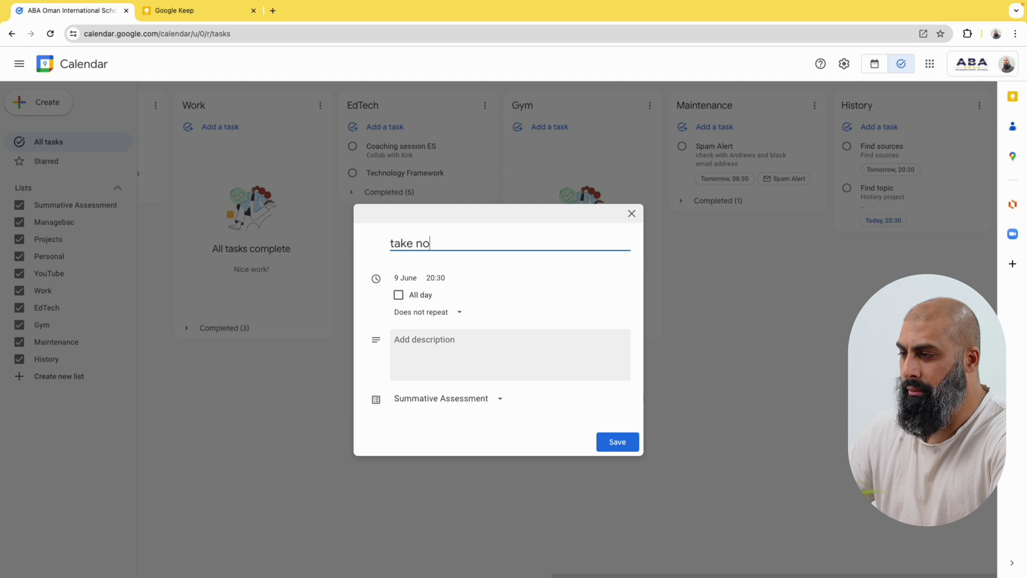
left_click(503, 353)
type("history project")
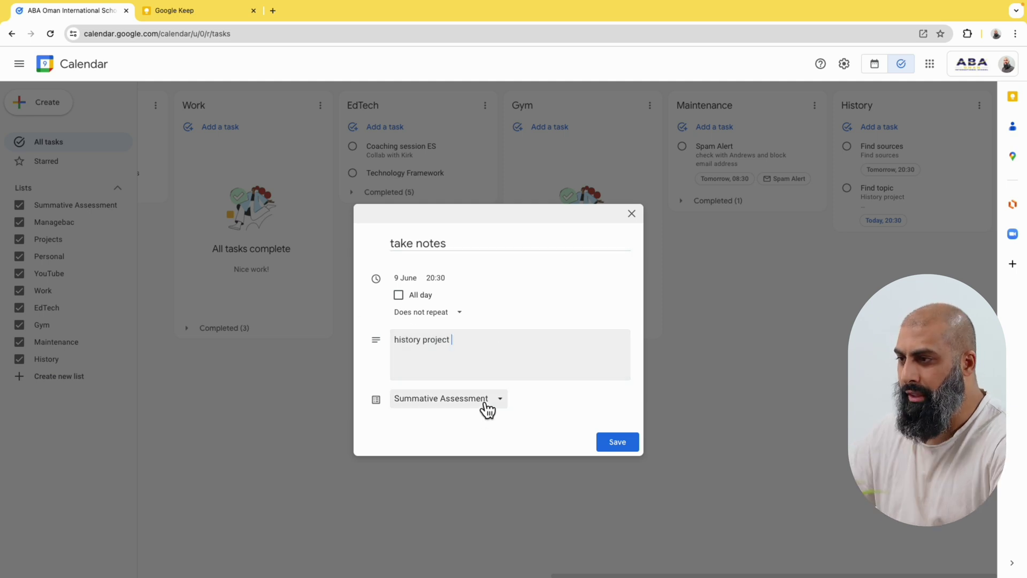
left_click(485, 400)
left_click(436, 374)
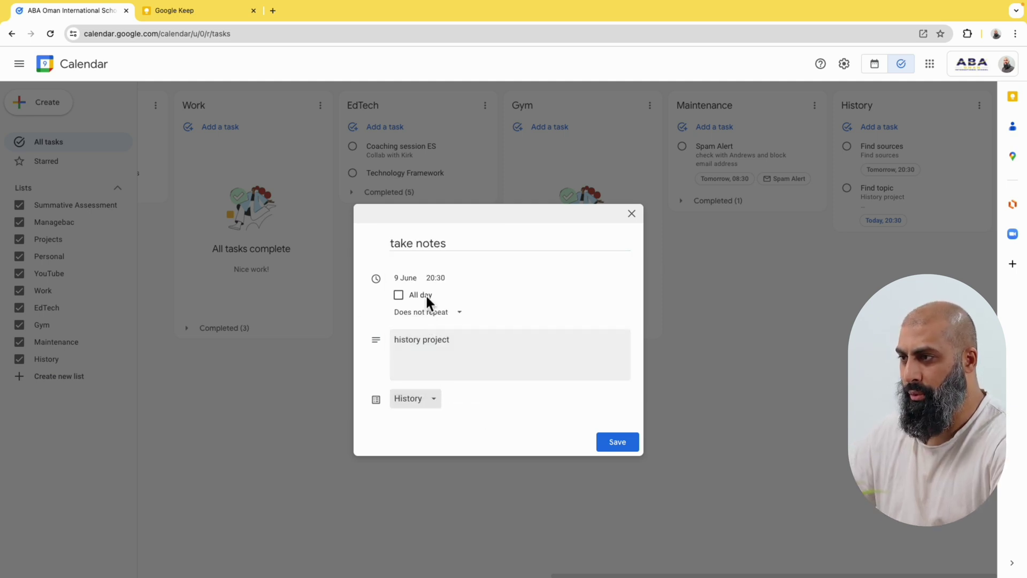
left_click(405, 277)
left_click(423, 372)
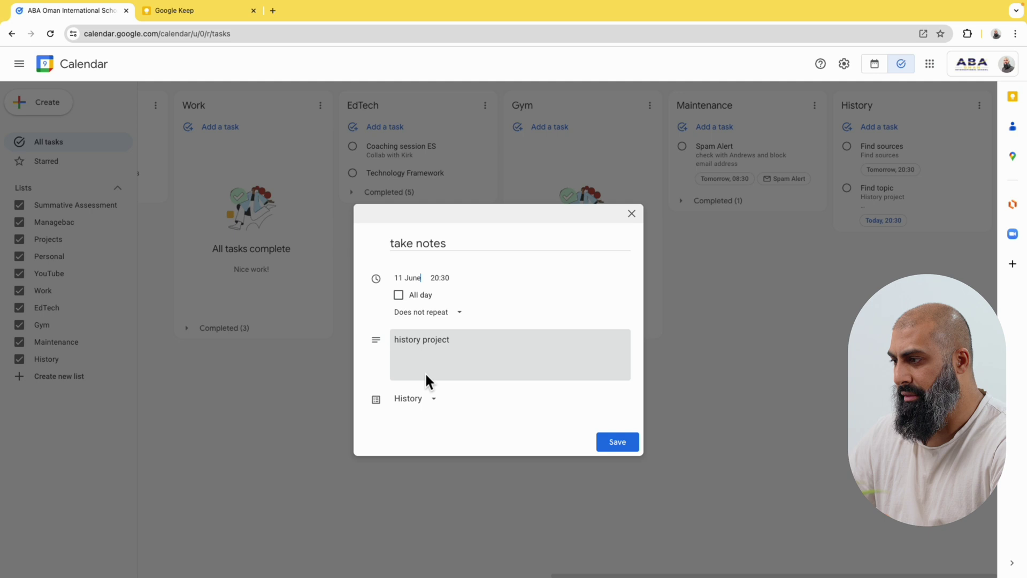
left_click(618, 443)
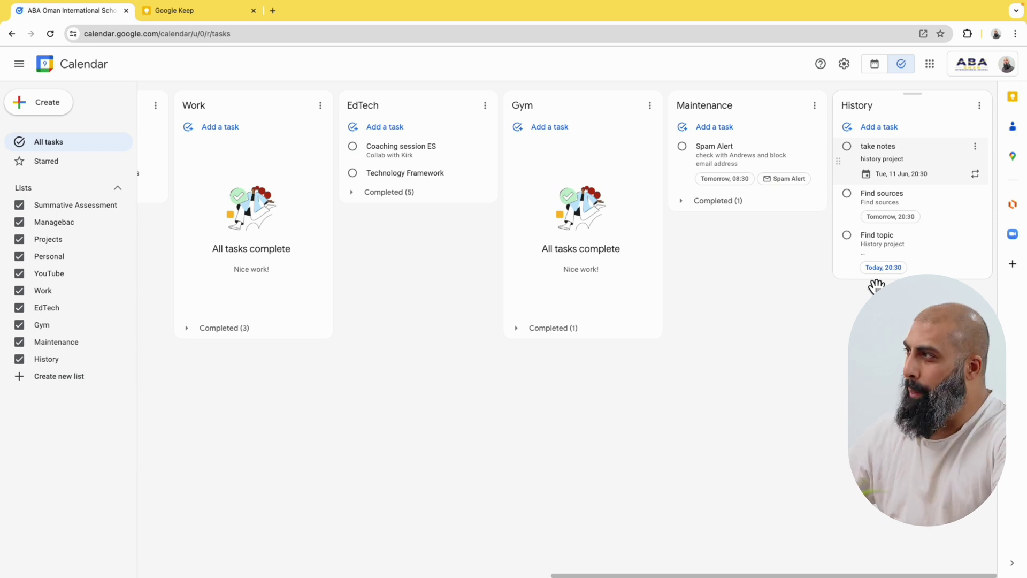
- In the 9 June week, move Find topic to Wed 4:30pm, Find sources Thu 4:45pm, take notes Fri 5pm
left_click(874, 64)
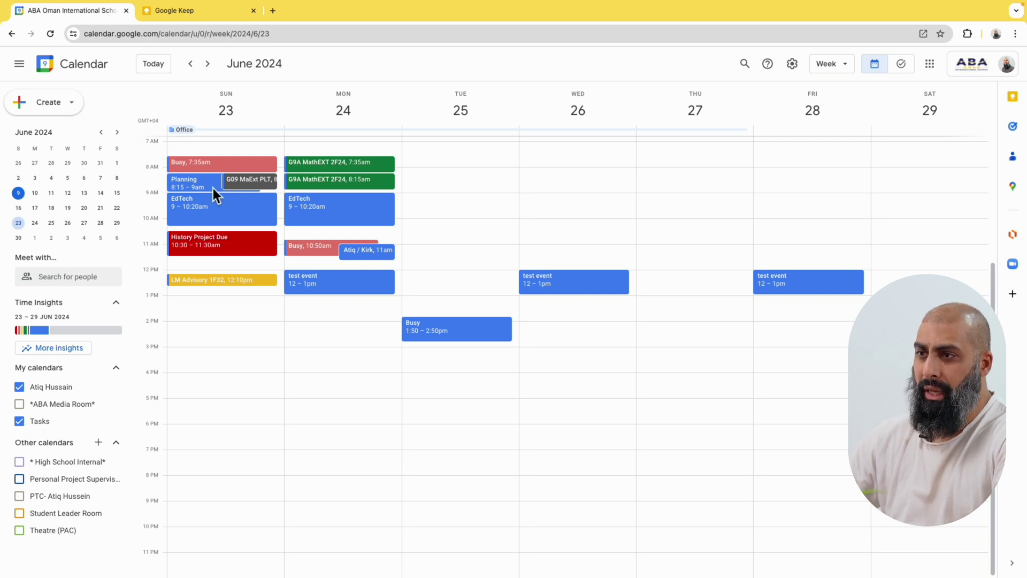
left_click(166, 71)
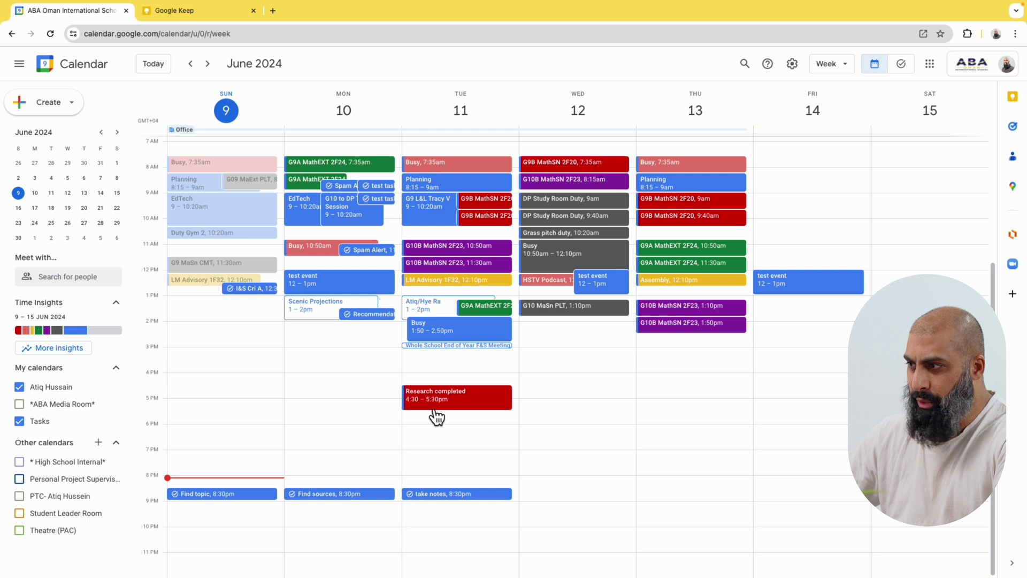
left_click_drag(217, 496, 557, 406)
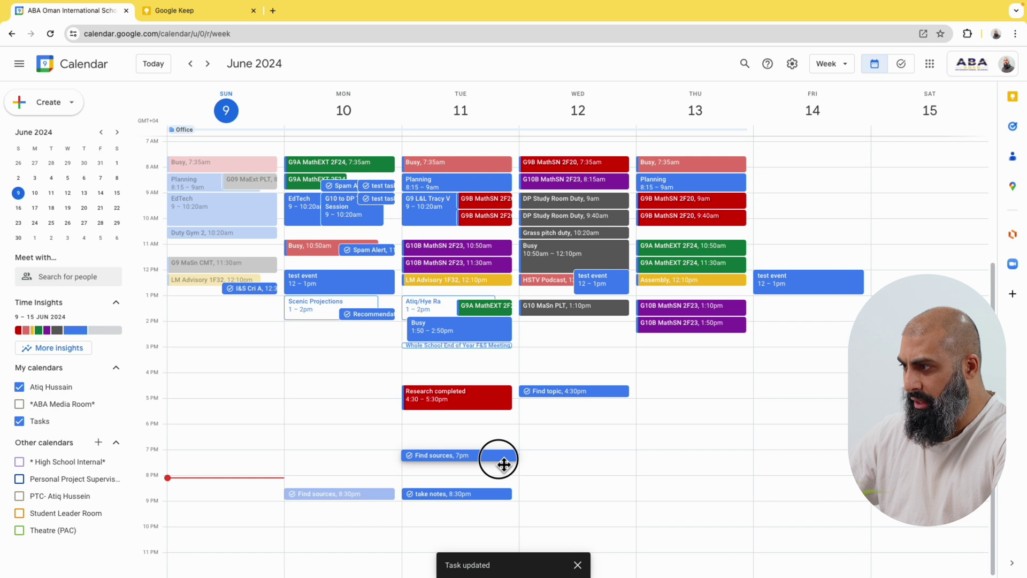
left_click_drag(503, 464, 663, 408)
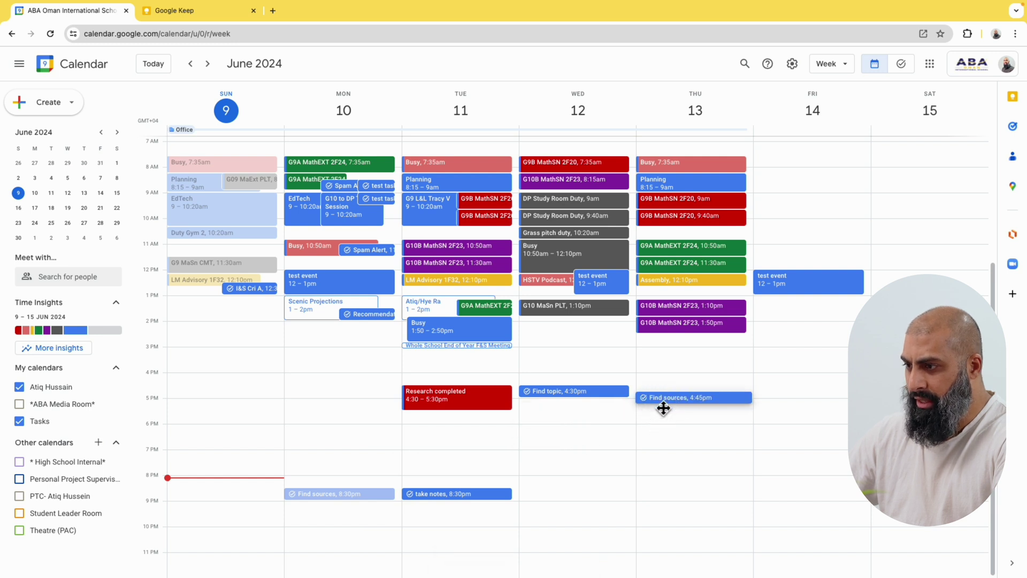
left_click_drag(423, 494, 785, 408)
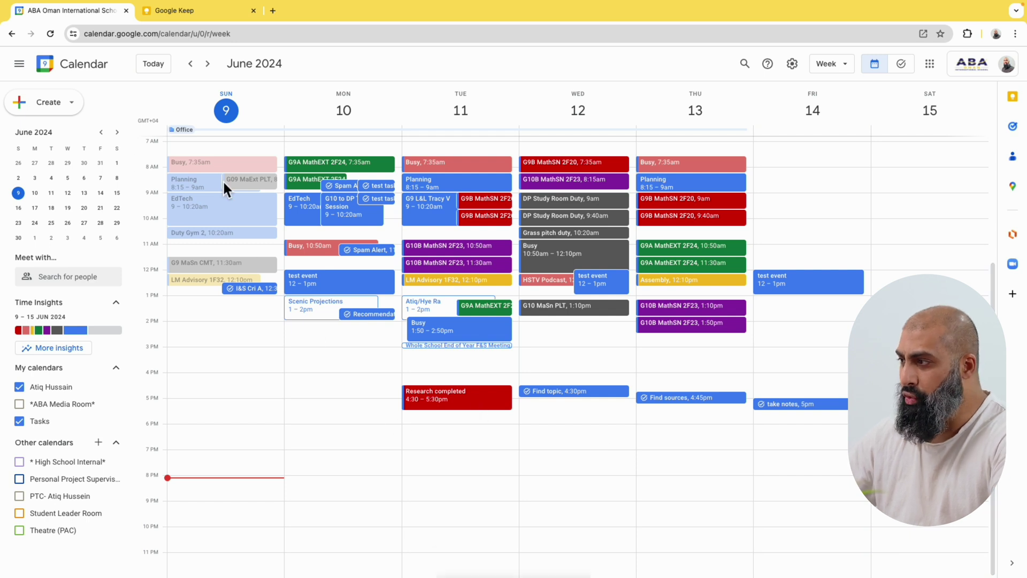
left_click(208, 64)
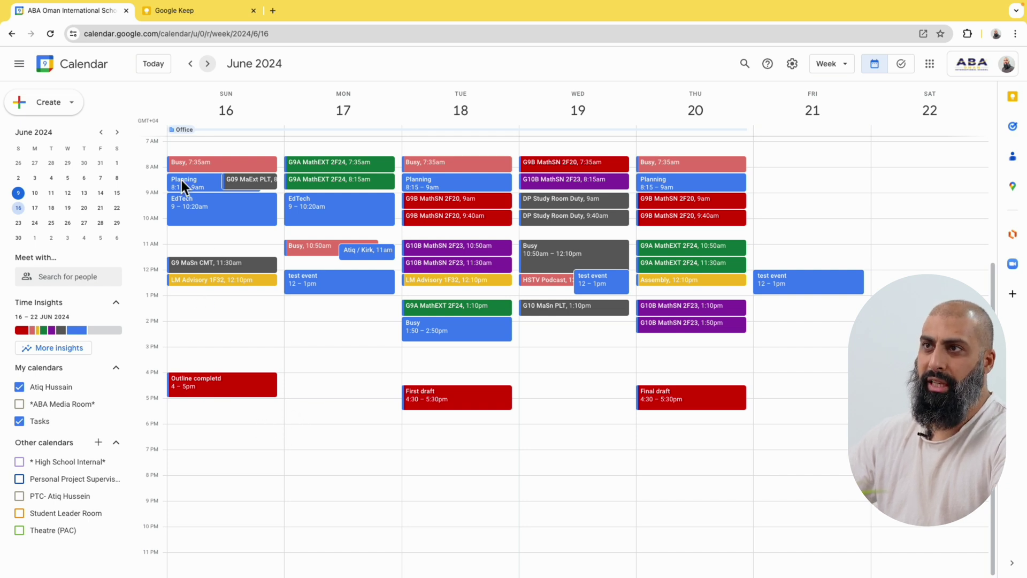
left_click(189, 64)
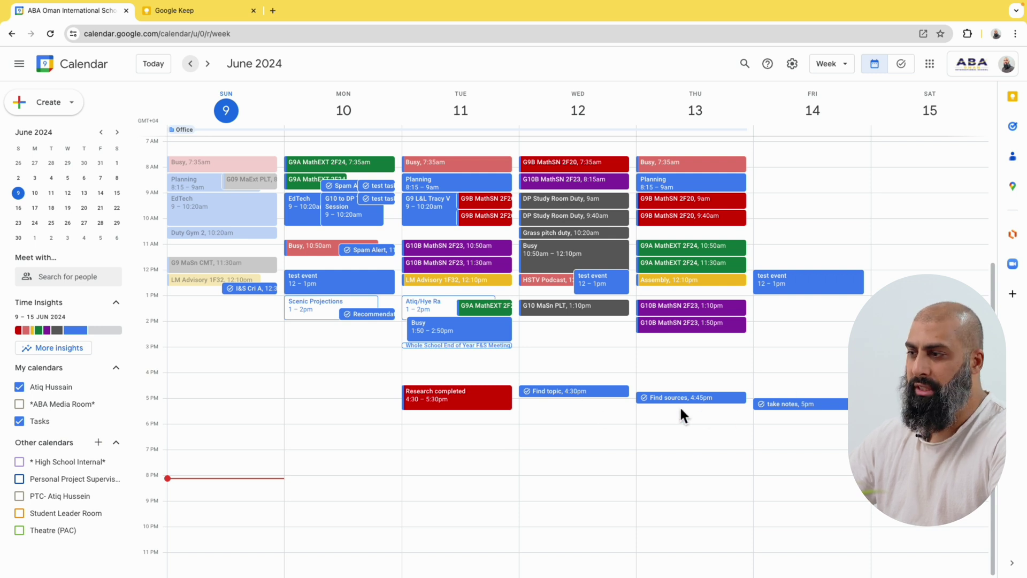
- Mark the Find topic task on Wednesday at 4:30pm as completed
left_click(572, 399)
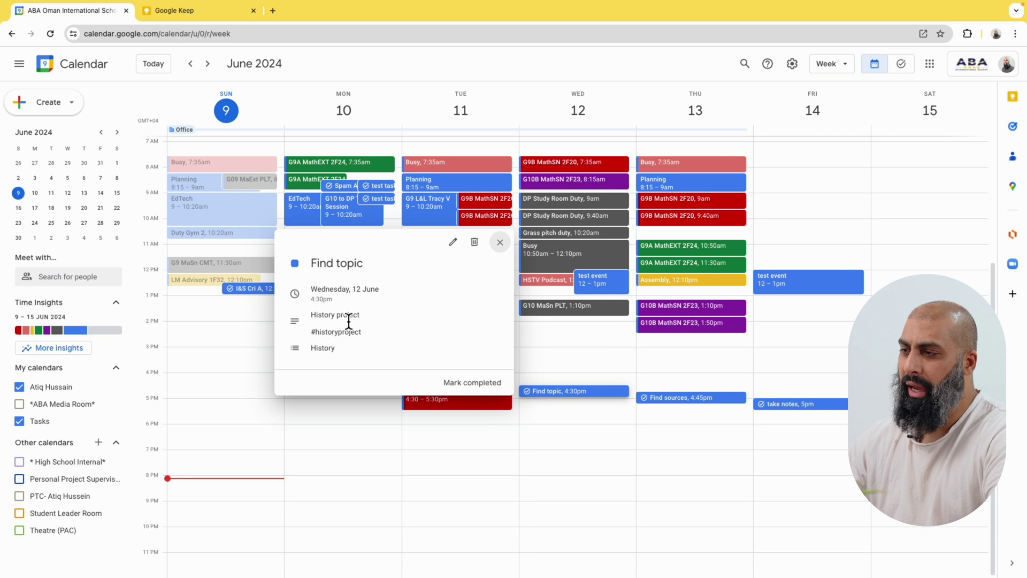
left_click(482, 388)
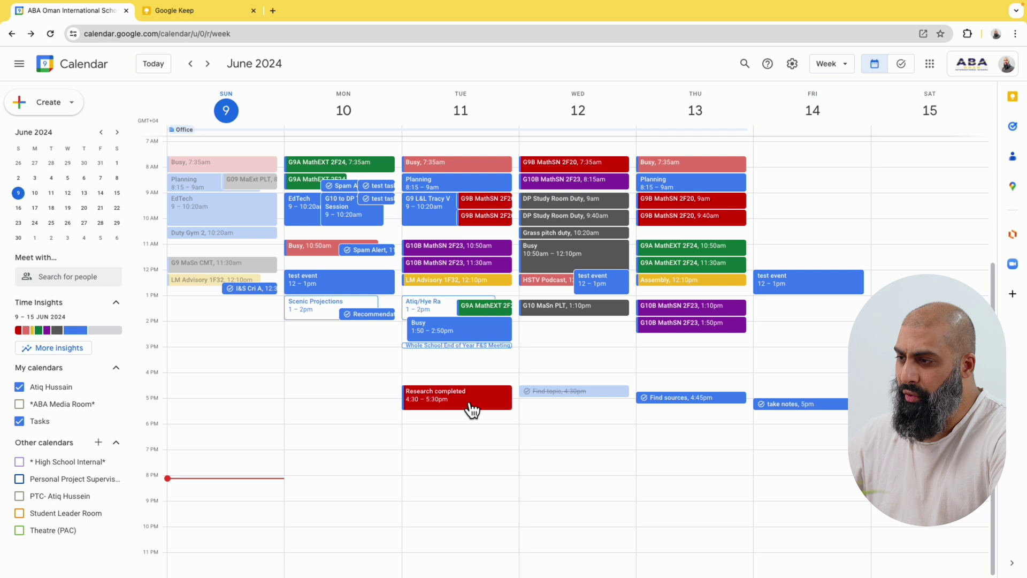
- From the Research completed event editor, write a linked Keep note 'Reading list' with book lines
left_click(467, 405)
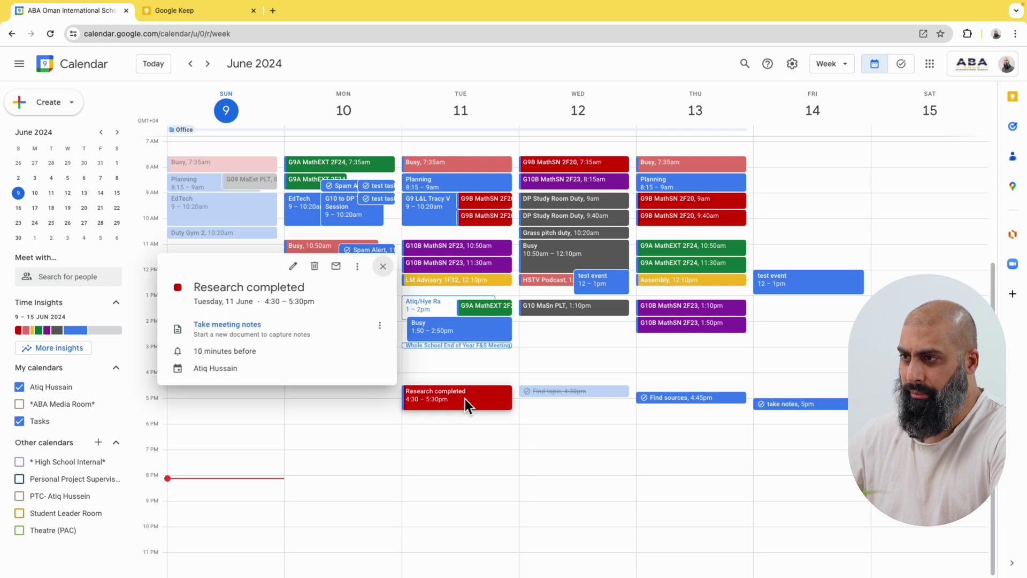
left_click(299, 271)
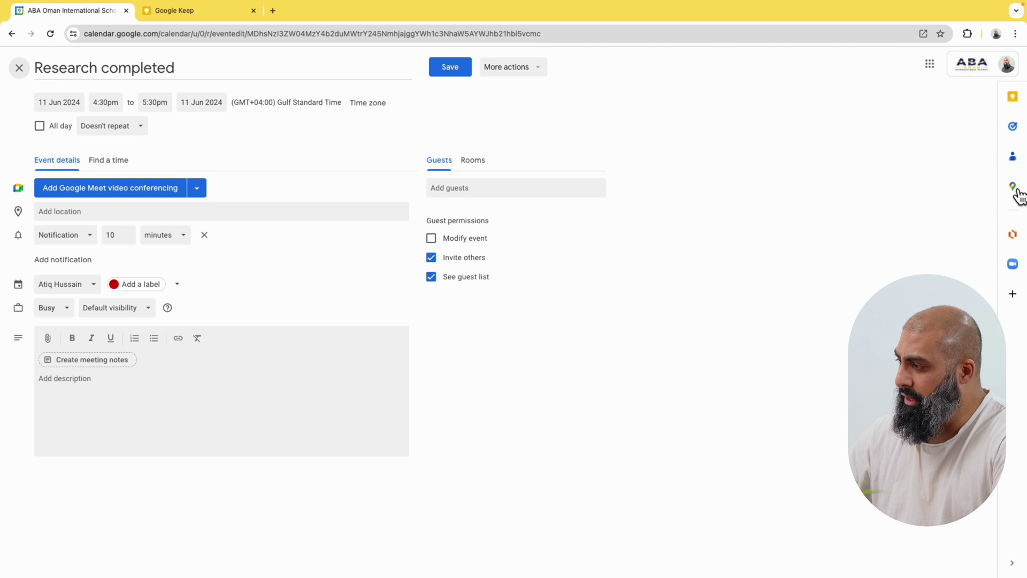
left_click(1013, 98)
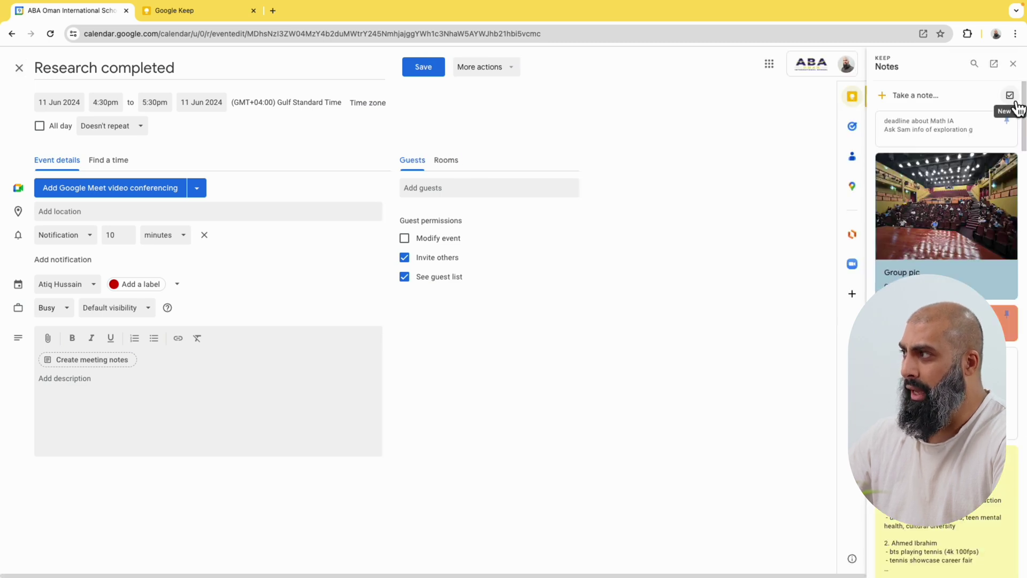
left_click(921, 96)
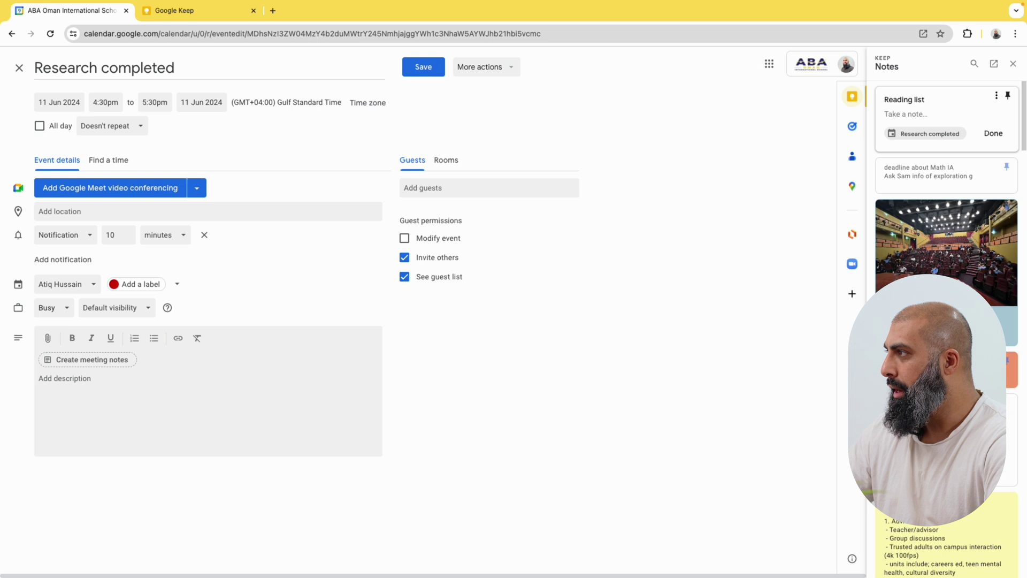
left_click(924, 115)
type("bokk 1")
key("Return")
type("book 2")
key("Return")
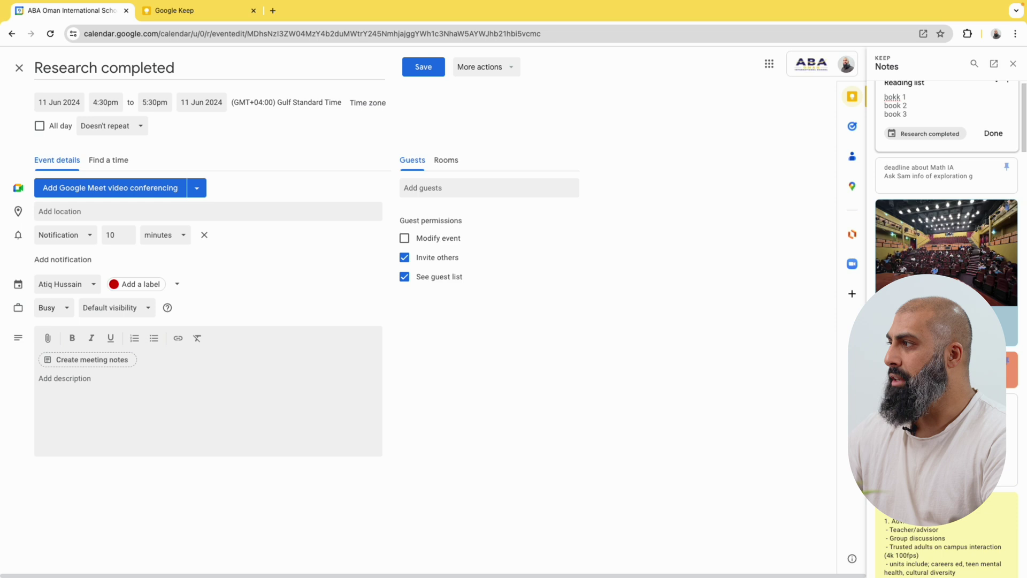
left_click(993, 133)
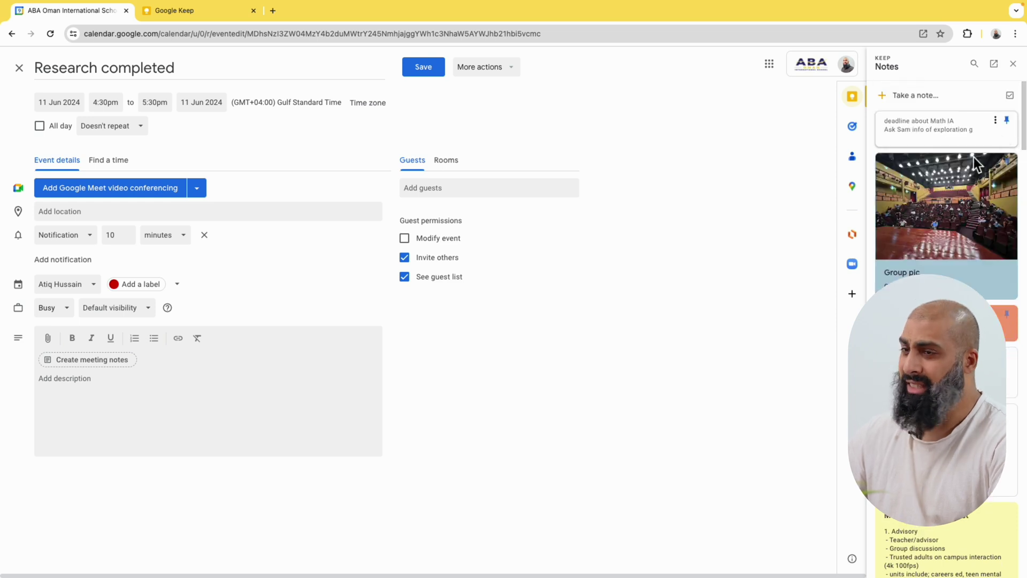
- In Keep, check the note's Research completed link, then reopen Reading list to fix line one
left_click(309, 14)
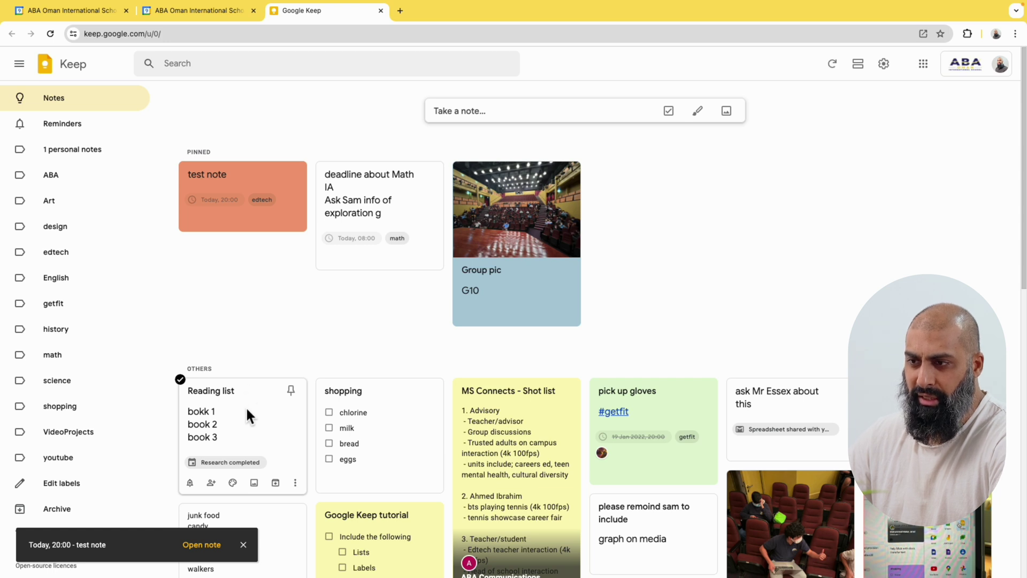
scroll(250, 398, "down", 3)
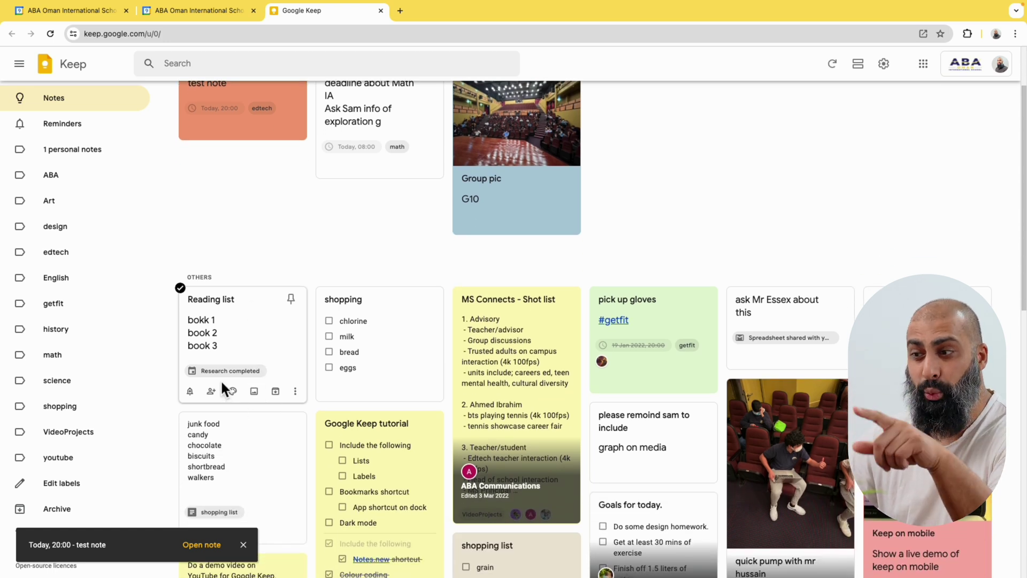
left_click(229, 372)
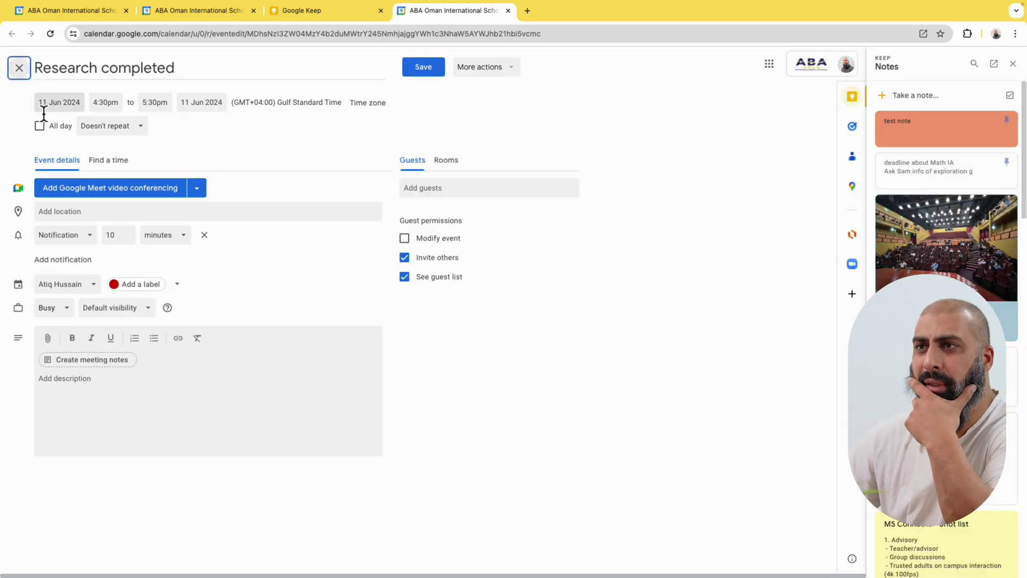
left_click(20, 75)
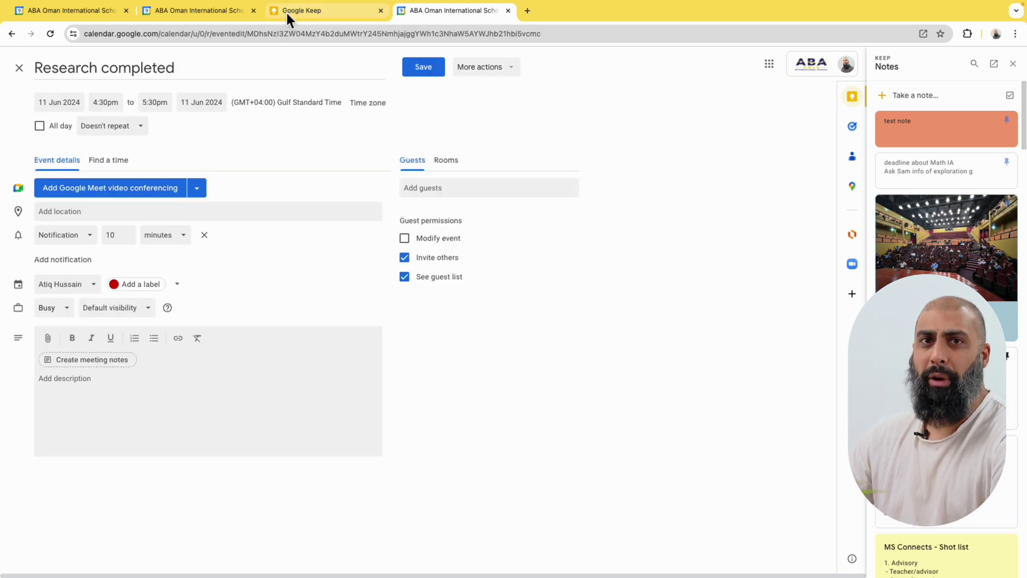
left_click(312, 15)
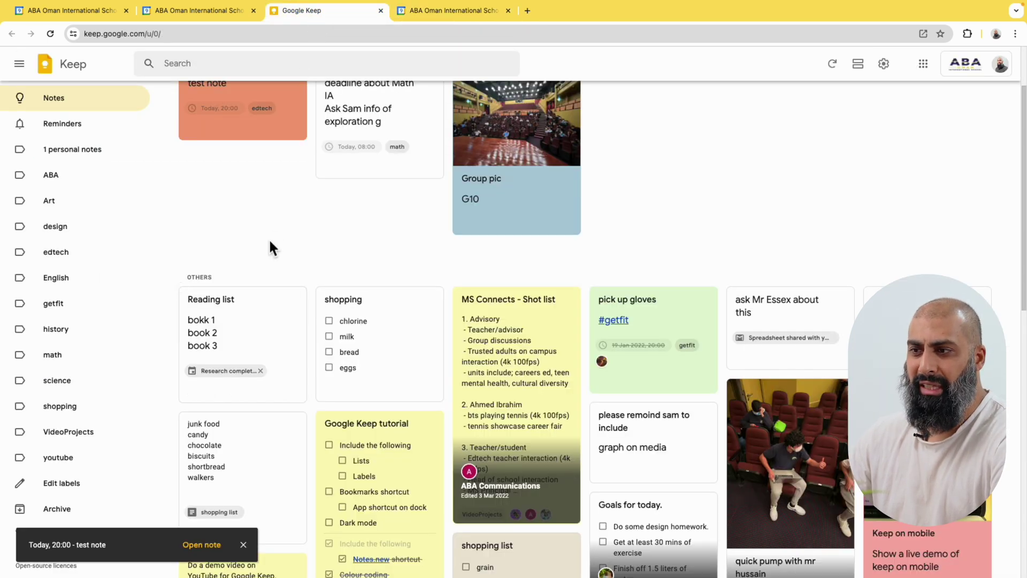
left_click(259, 338)
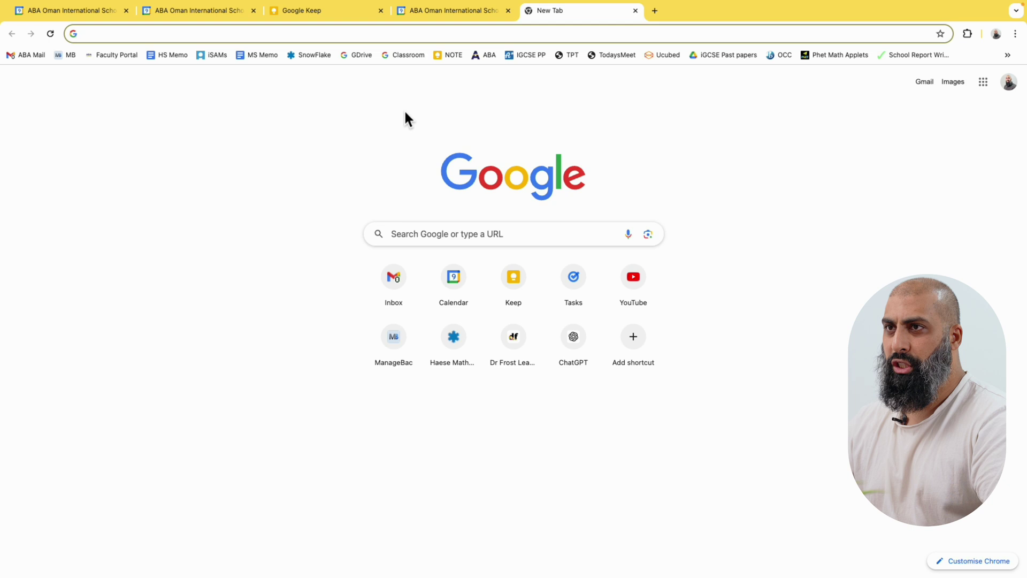
- Search 'history project', open The History Project site (histproj.org) and select its URL to copy
type("history project")
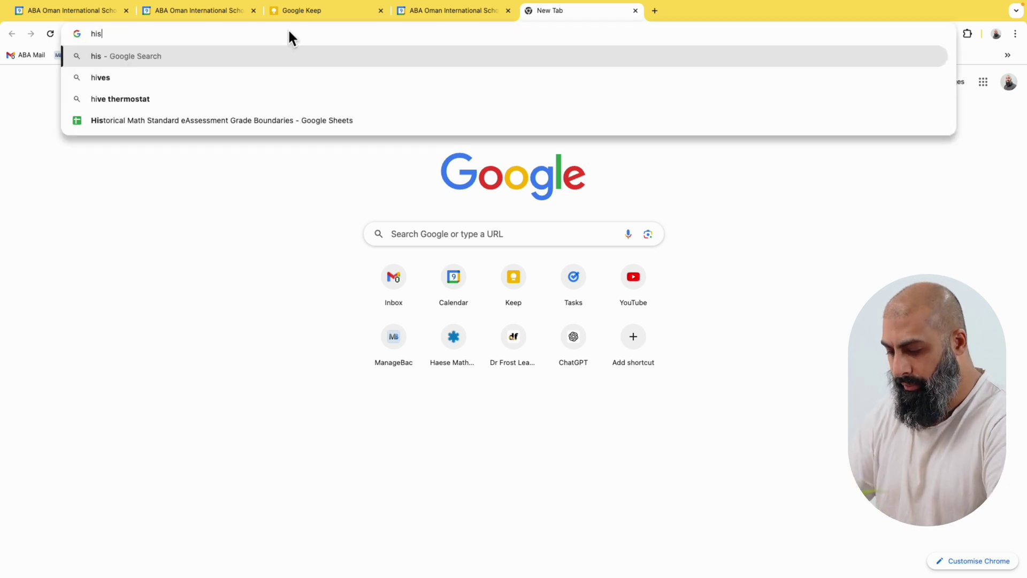
key("Return")
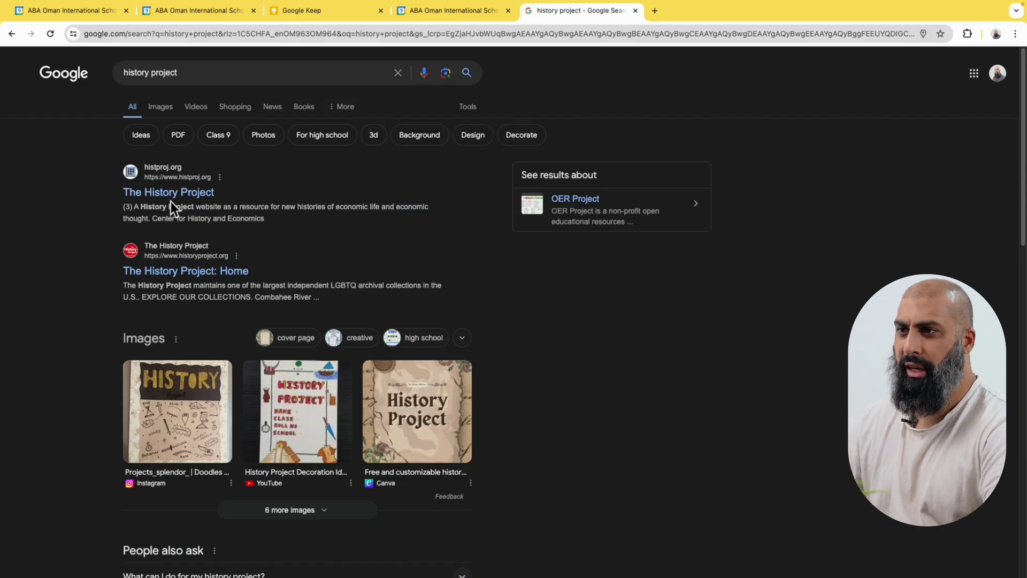
left_click(175, 199)
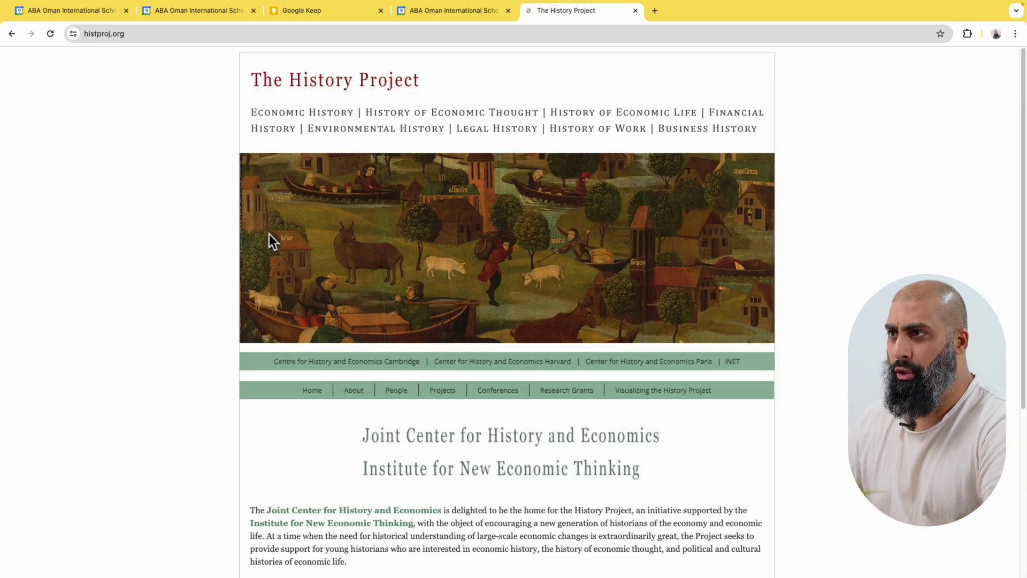
left_click(189, 34)
key("ctrl+c")
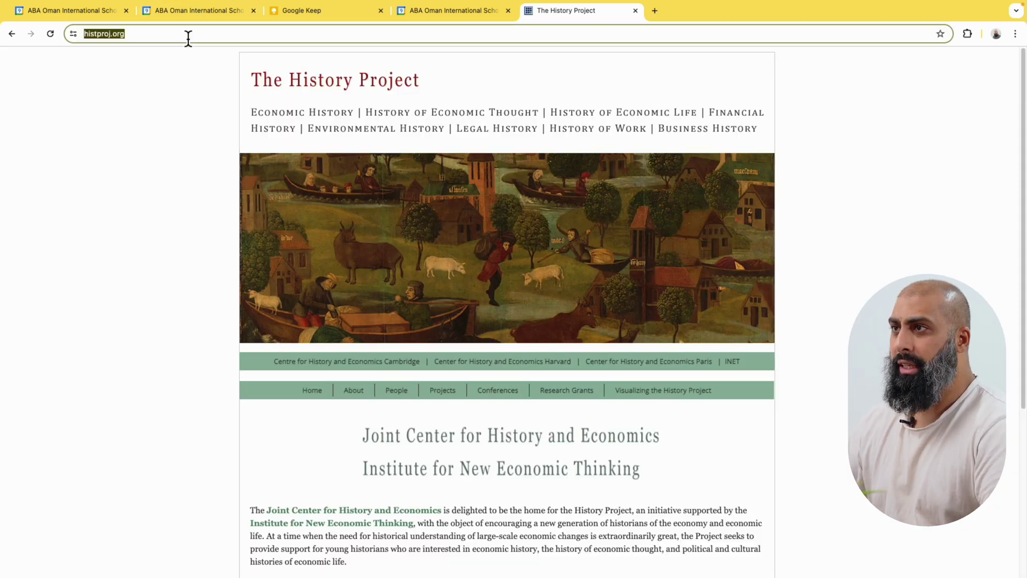
left_click(324, 13)
- Add a 'websites:' heading below book 3 in the Reading list note and paste the histproj.org link
left_click(250, 216)
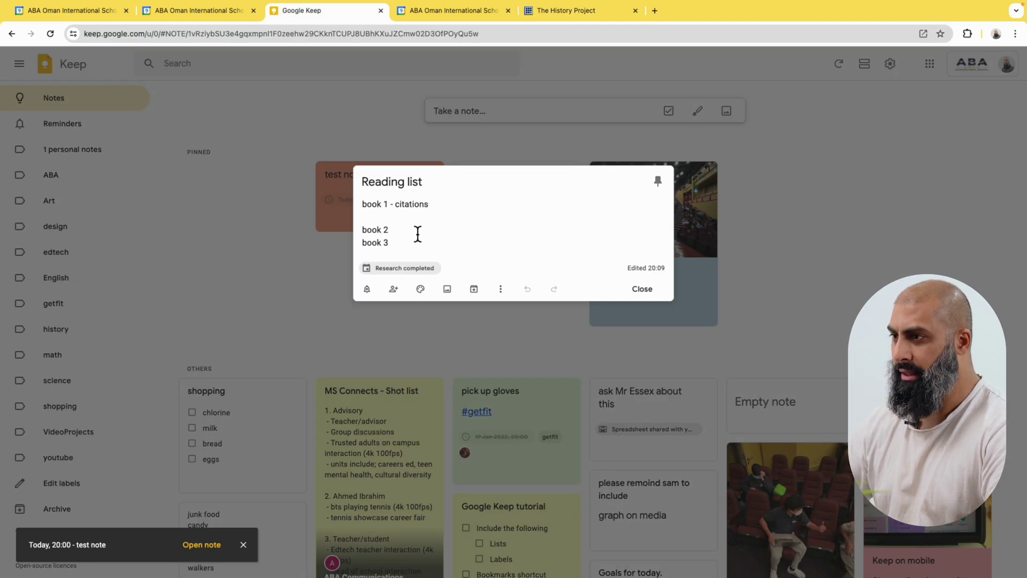
key("Return")
key("Return")
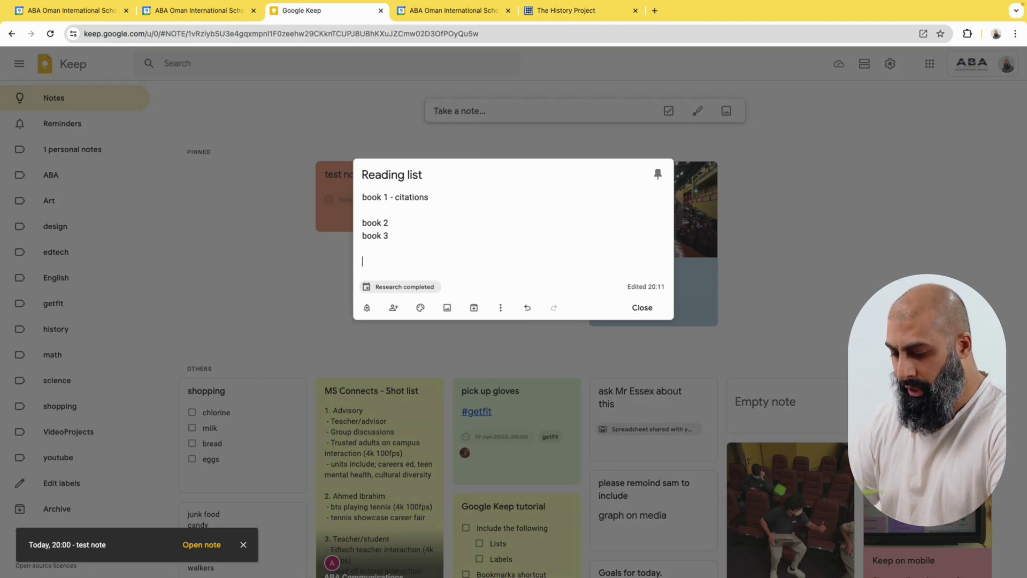
type("websites:")
key("Return")
key("Return")
key("ctrl+v")
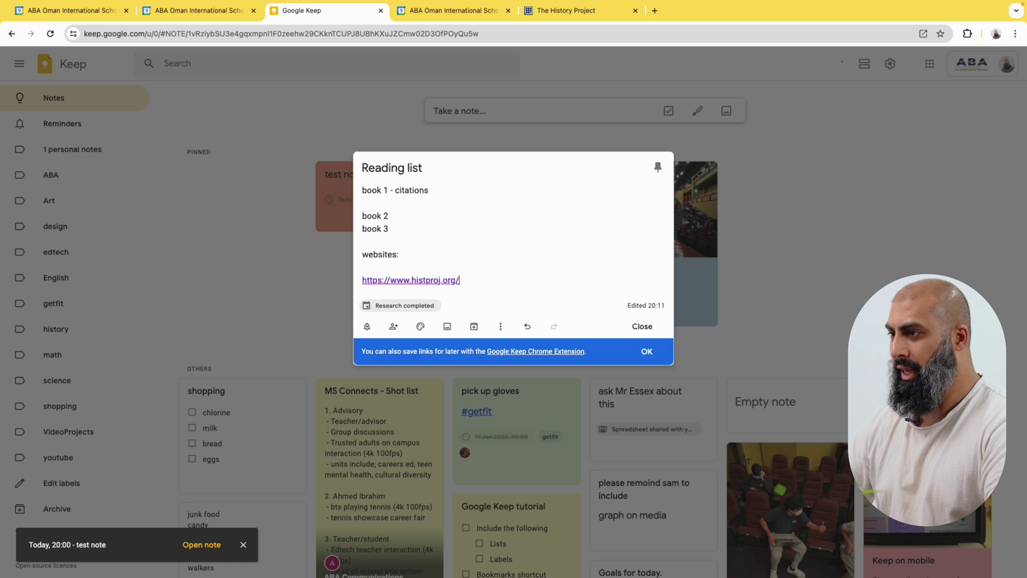
key("Return")
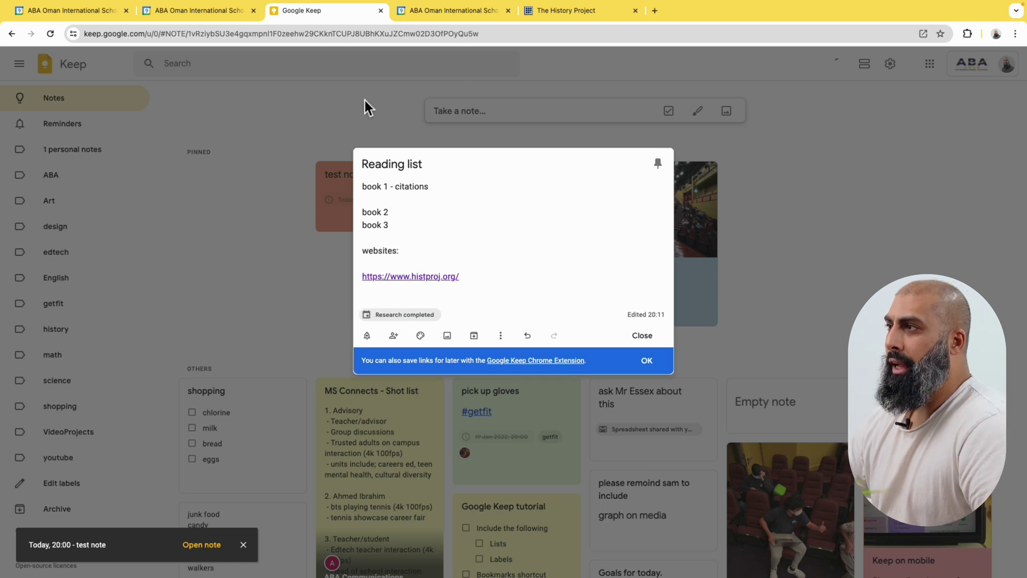
- Copy the 'The project includes' description from histproj.org into the note and dismiss the Keep tip
left_click(536, 13)
scroll(333, 367, "down", 5)
left_click(619, 436)
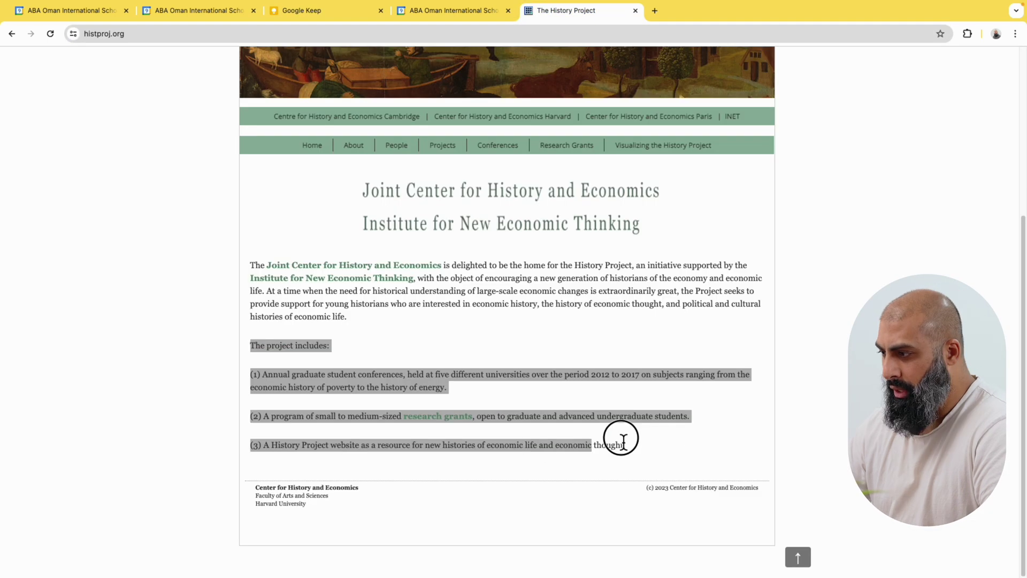
left_click(337, 19)
type("The project includes:  (1) Annual graduate student conferences, held at five different universities over the period 2012 to 2017 on subjects ranging from the economic history of poverty to the history of energy.  (2) A program of small to medium-sized research grants, open to graduate and advanced undergraduate students.  (3) A History Project website as a resource for new histories of economic life and economic thought.")
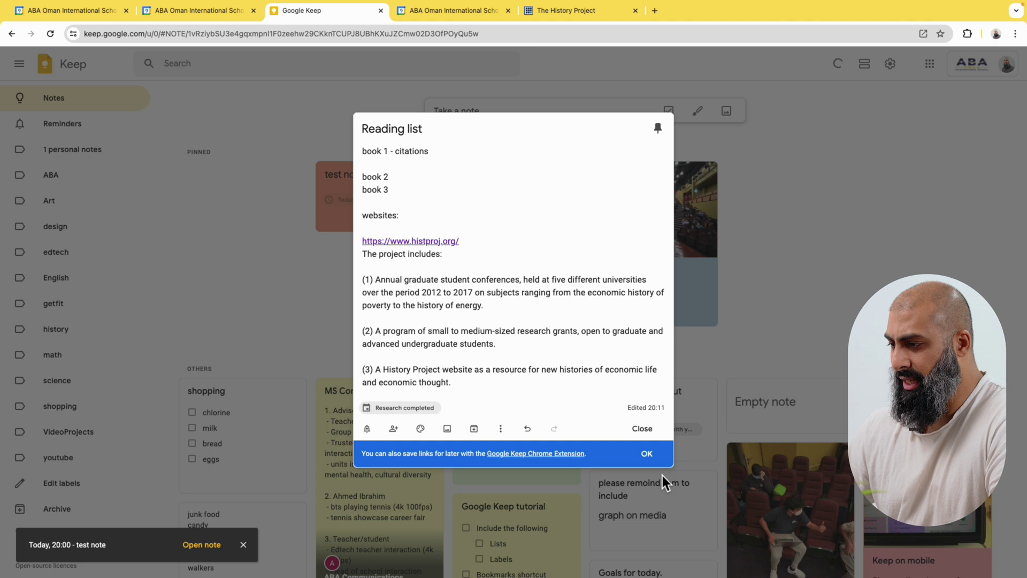
left_click(647, 453)
left_click(651, 438)
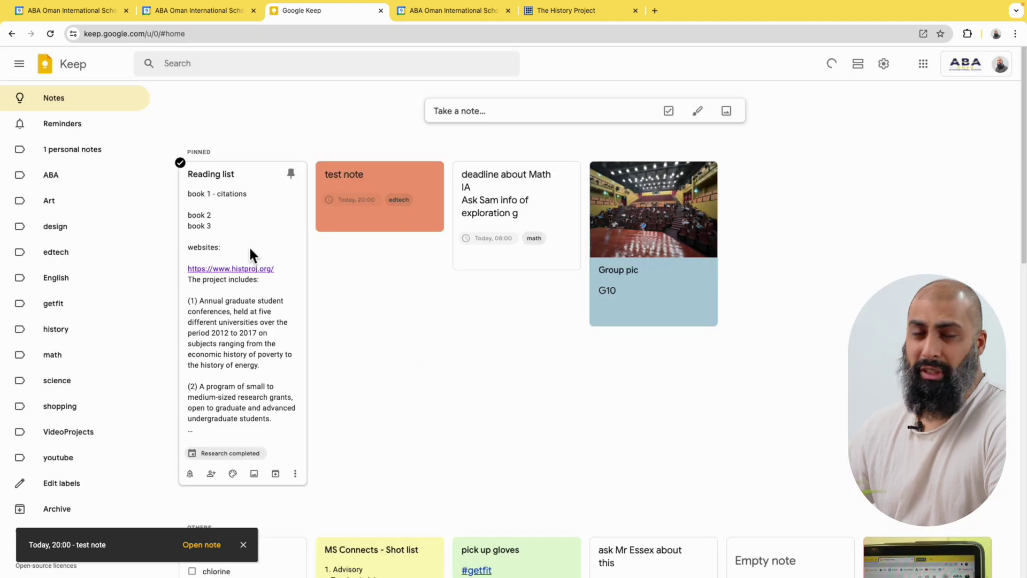